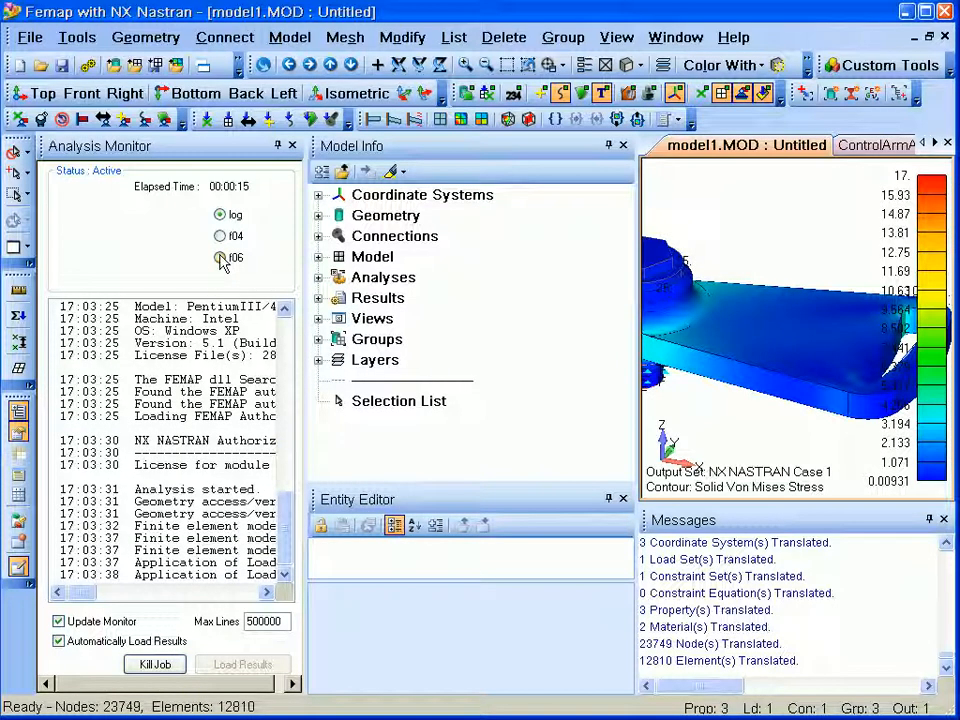
- Close the Analysis Monitor for the completed NX Nastran run
{"action": "left_click", "coordinate": [155, 665]}
{"action": "left_click", "coordinate": [440, 390]}
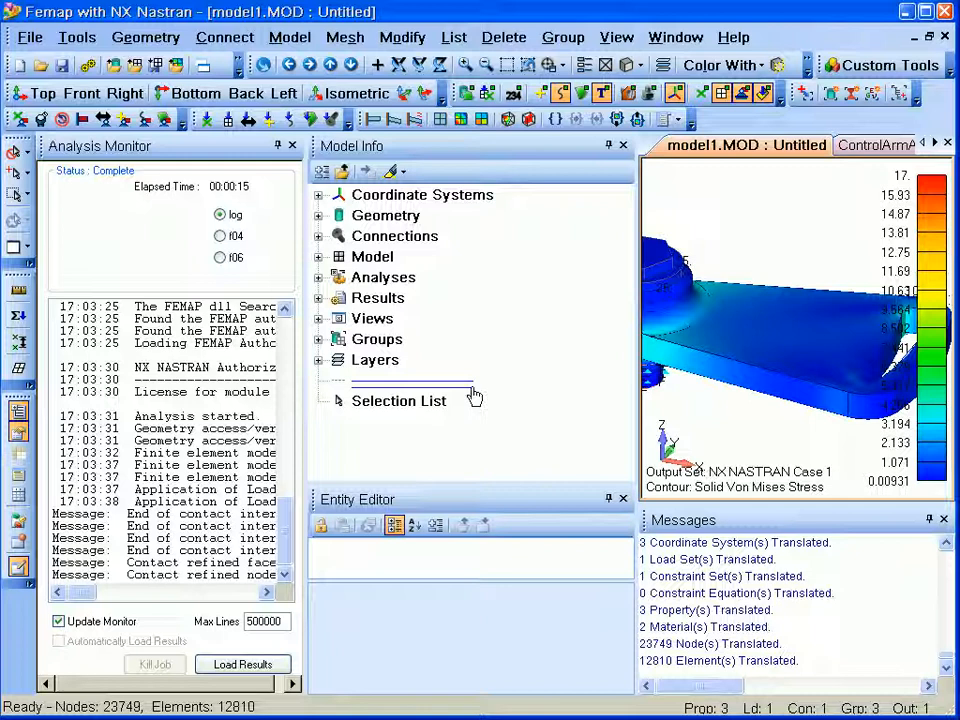
{"action": "left_click", "coordinate": [293, 146]}
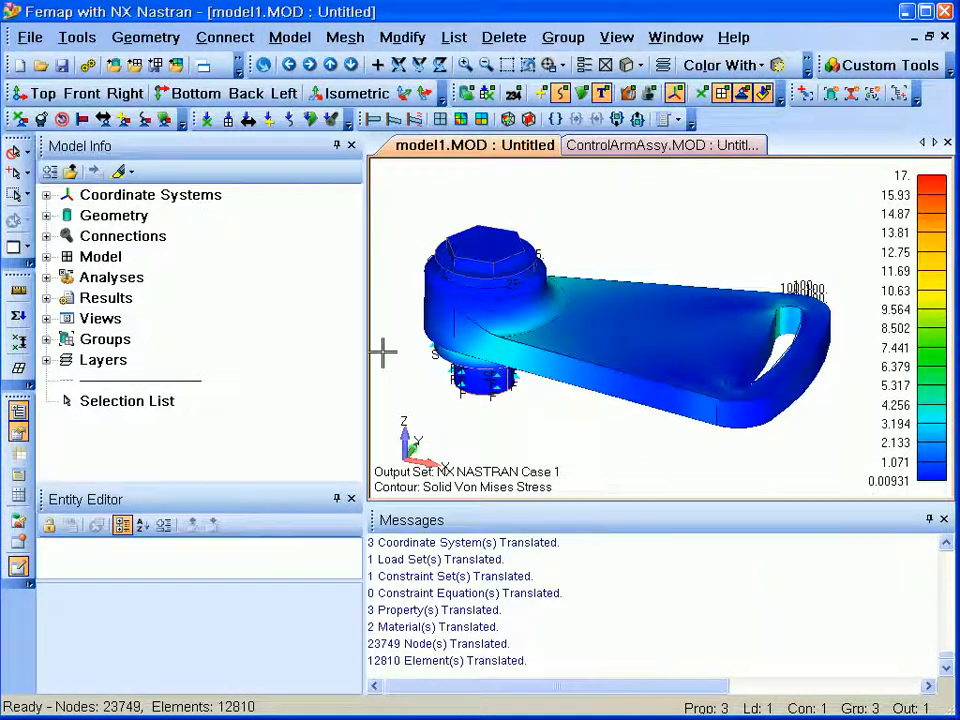
- Switch to the ControlArmAssy model and compare its Glued Contact and Linear Contact output sets
{"action": "left_click", "coordinate": [672, 152]}
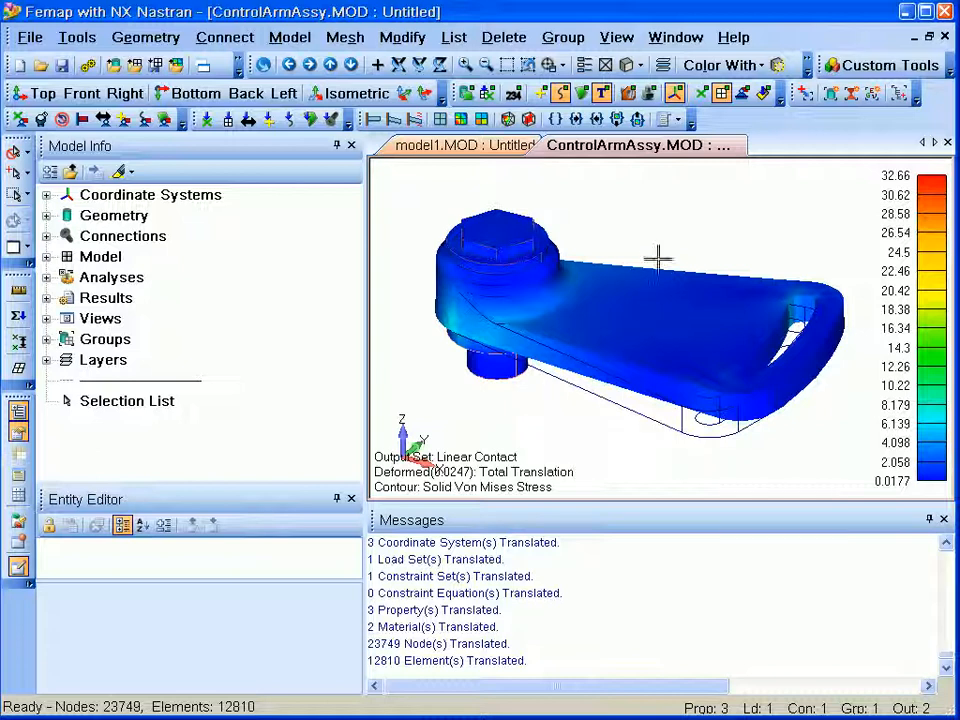
{"action": "left_click", "coordinate": [600, 120]}
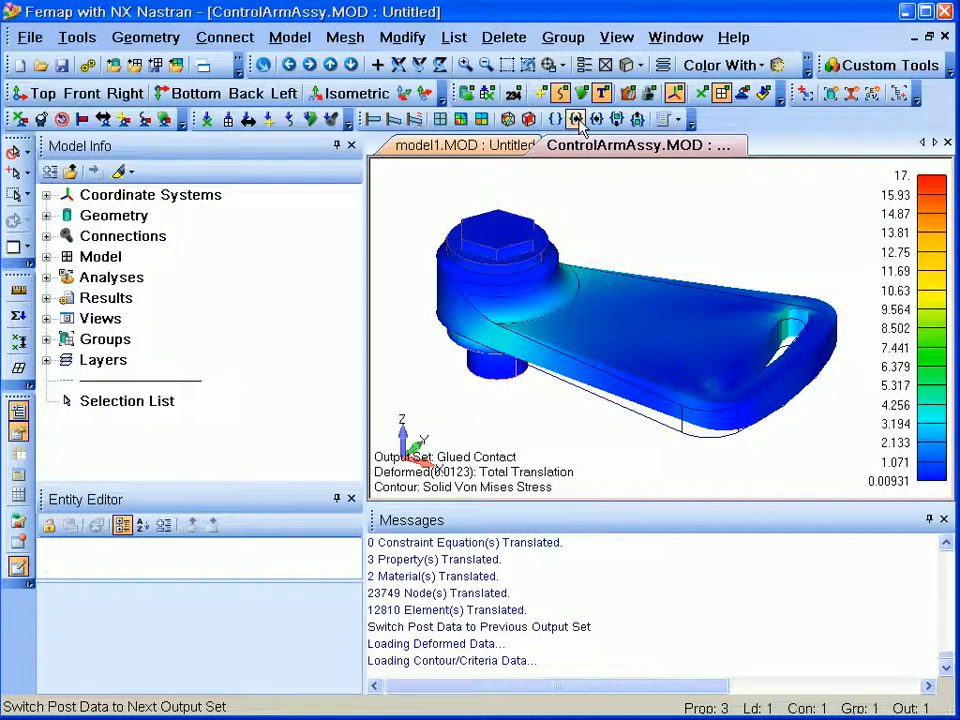
{"action": "left_click", "coordinate": [578, 120]}
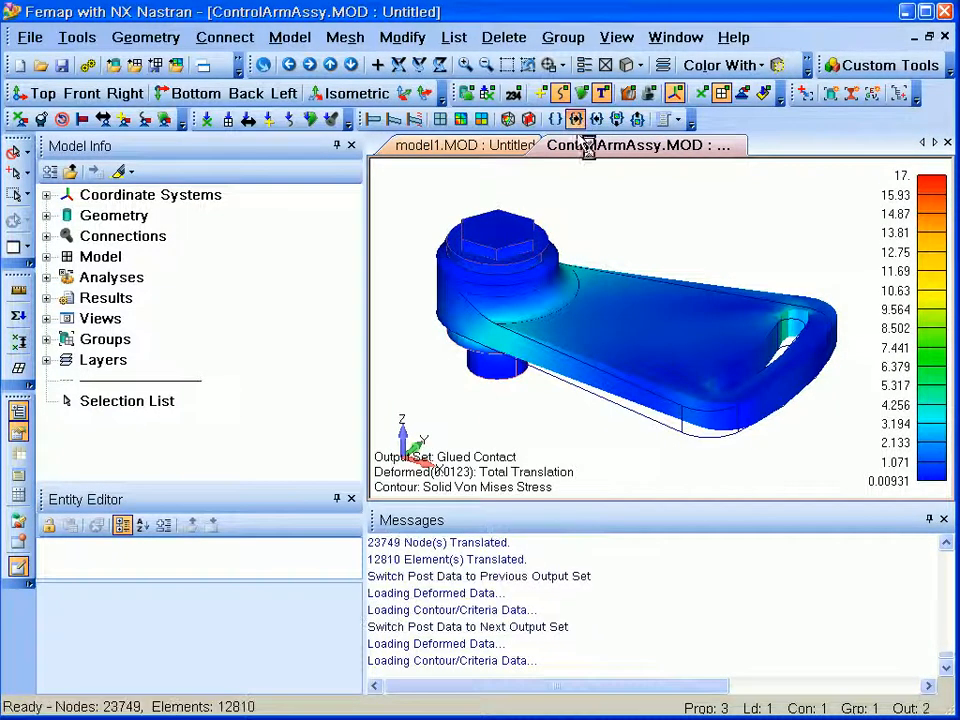
- Activate the Drive Key group and limit the display to the active group
{"action": "left_click", "coordinate": [46, 340]}
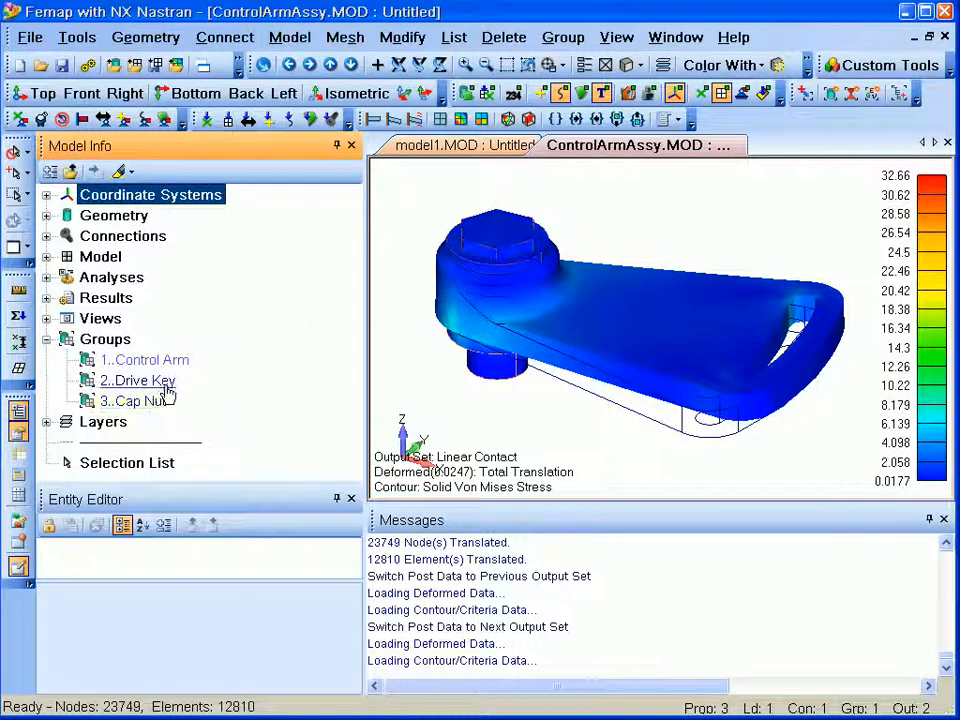
{"action": "left_click", "coordinate": [140, 381]}
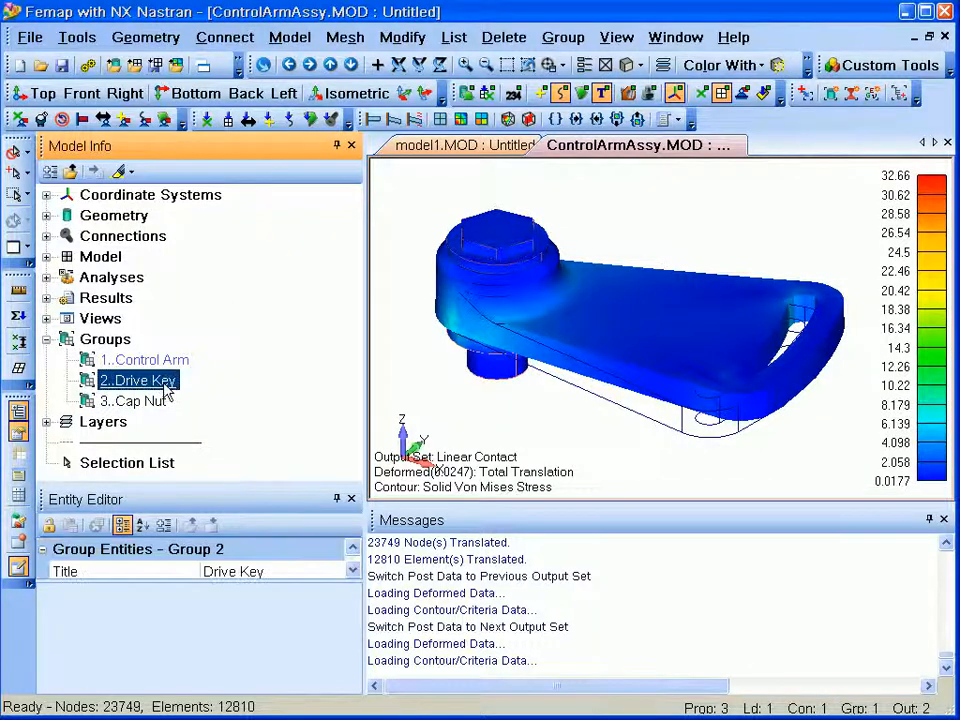
{"action": "right_click", "coordinate": [162, 383]}
{"action": "left_click", "coordinate": [255, 522]}
{"action": "right_click", "coordinate": [158, 381]}
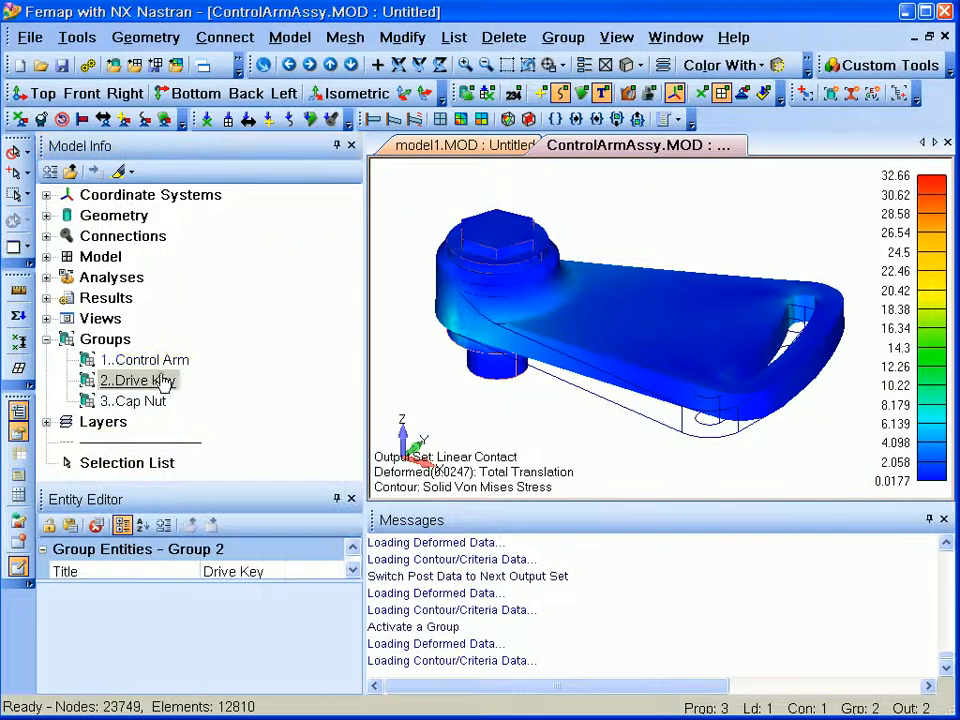
{"action": "left_click", "coordinate": [245, 497]}
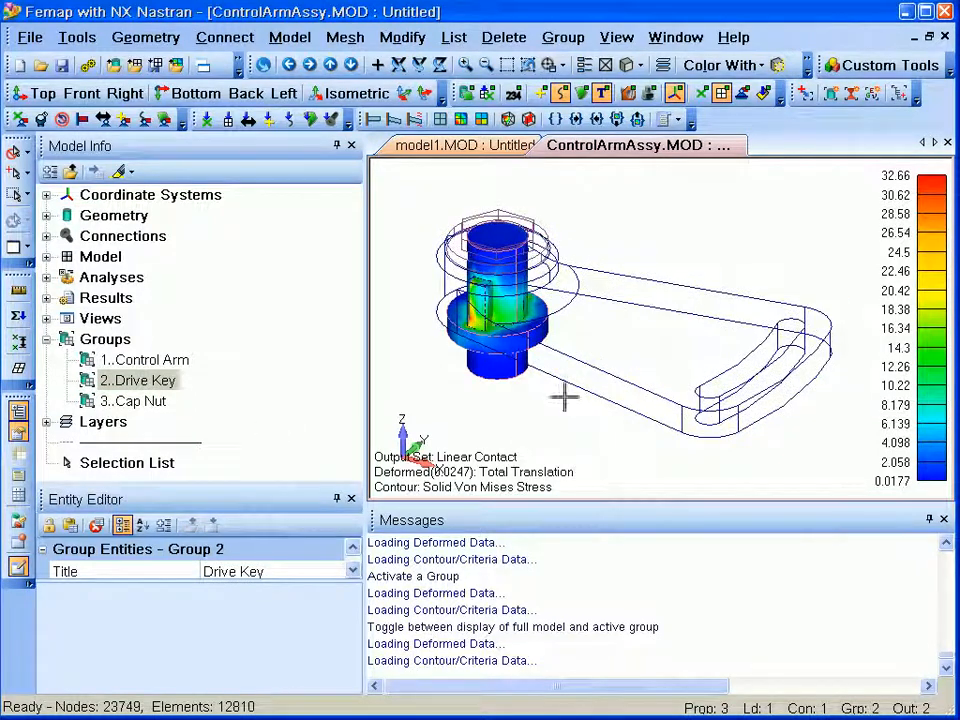
- Examine the Von Mises stress on the Control Arm and Cap Nut by activating each group in turn
{"action": "right_click", "coordinate": [178, 364]}
{"action": "left_click", "coordinate": [274, 498]}
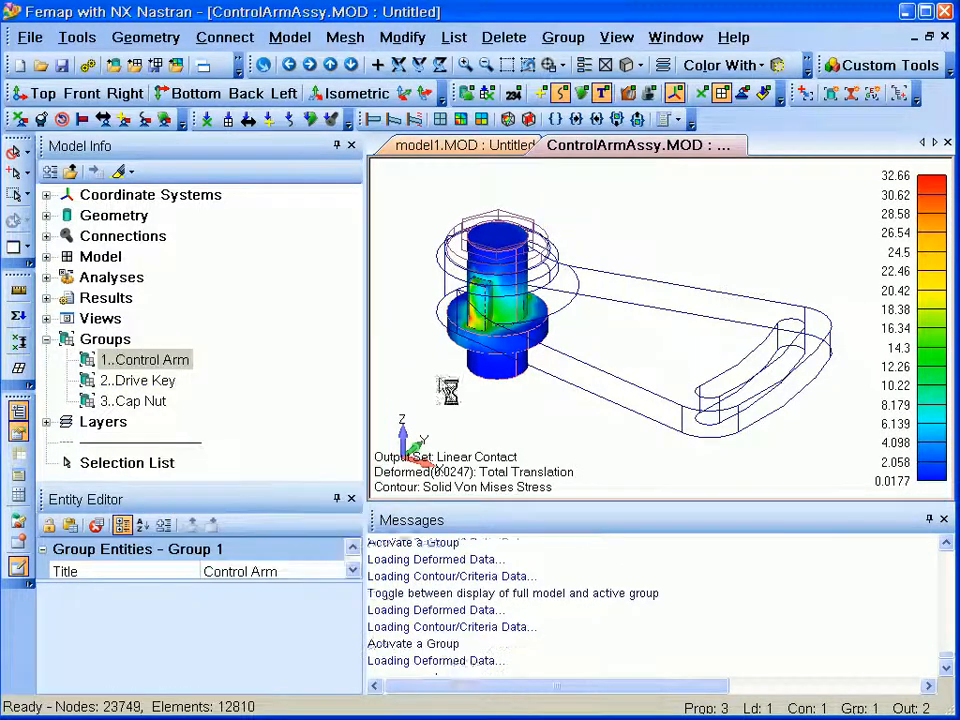
{"action": "right_click", "coordinate": [128, 402]}
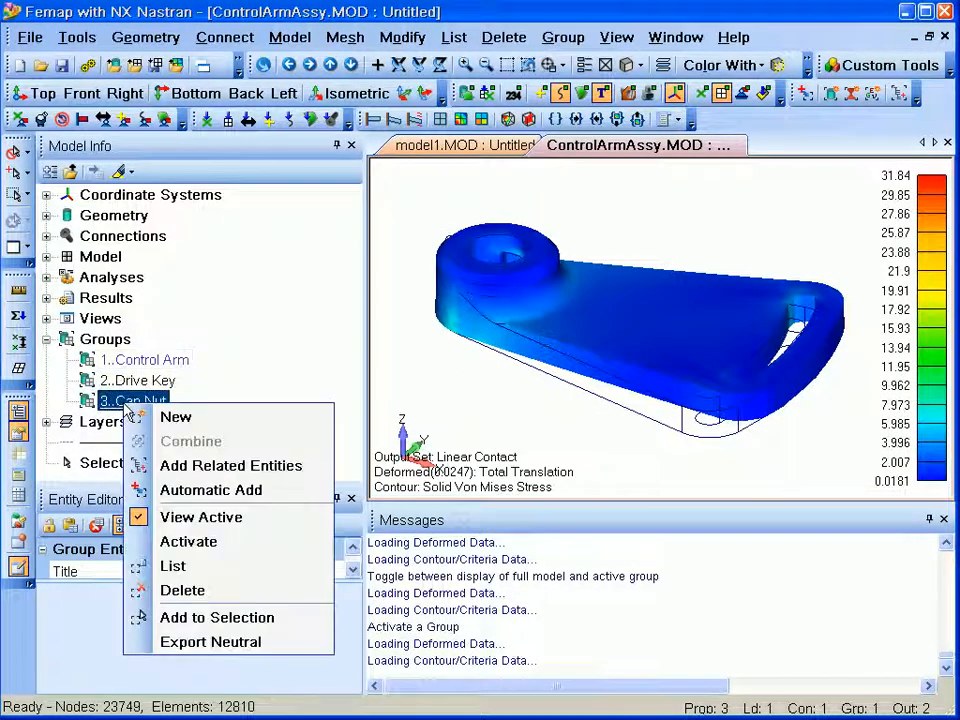
{"action": "left_click", "coordinate": [206, 544]}
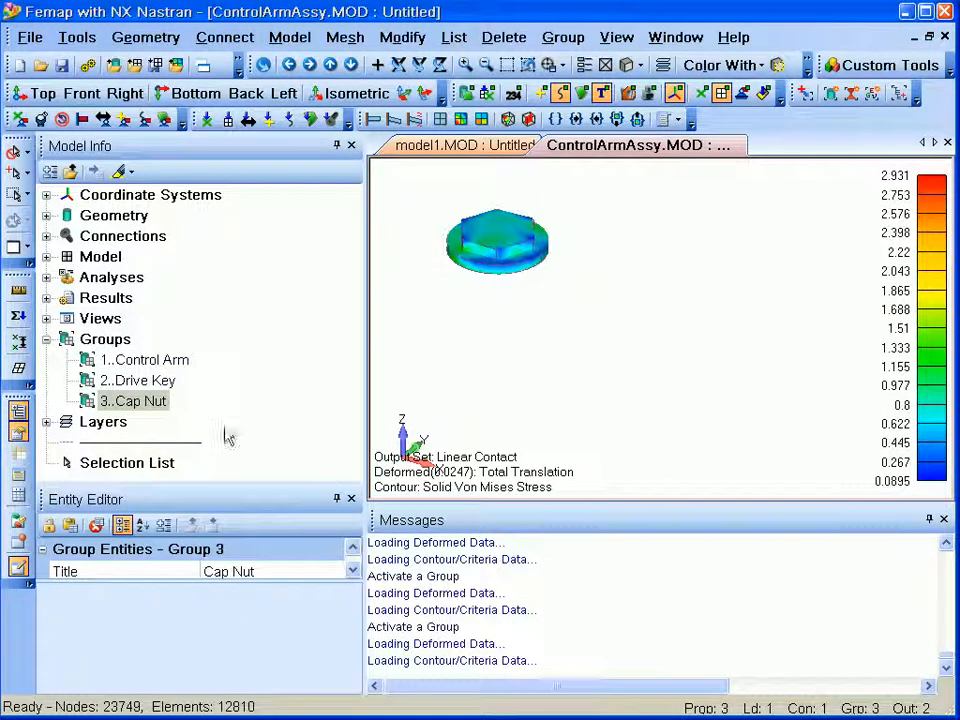
- Activate the Drive Key group again and inspect the stress on the key up close
{"action": "right_click", "coordinate": [150, 390]}
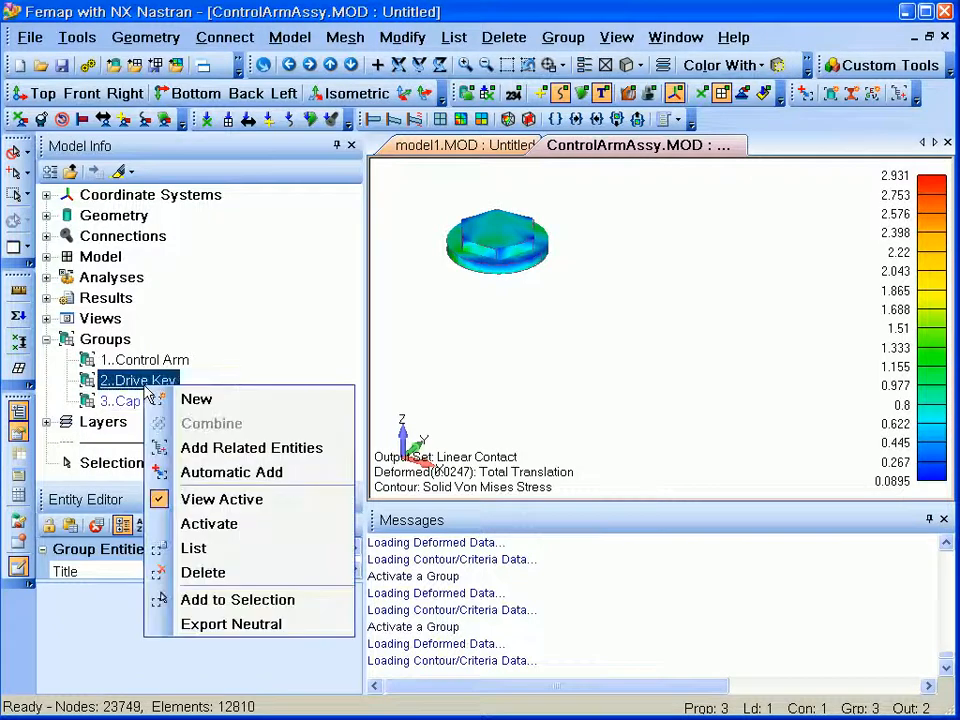
{"action": "left_click", "coordinate": [229, 528]}
{"action": "middle_click_drag", "start_coordinate": [520, 381], "coordinate": [565, 338]}
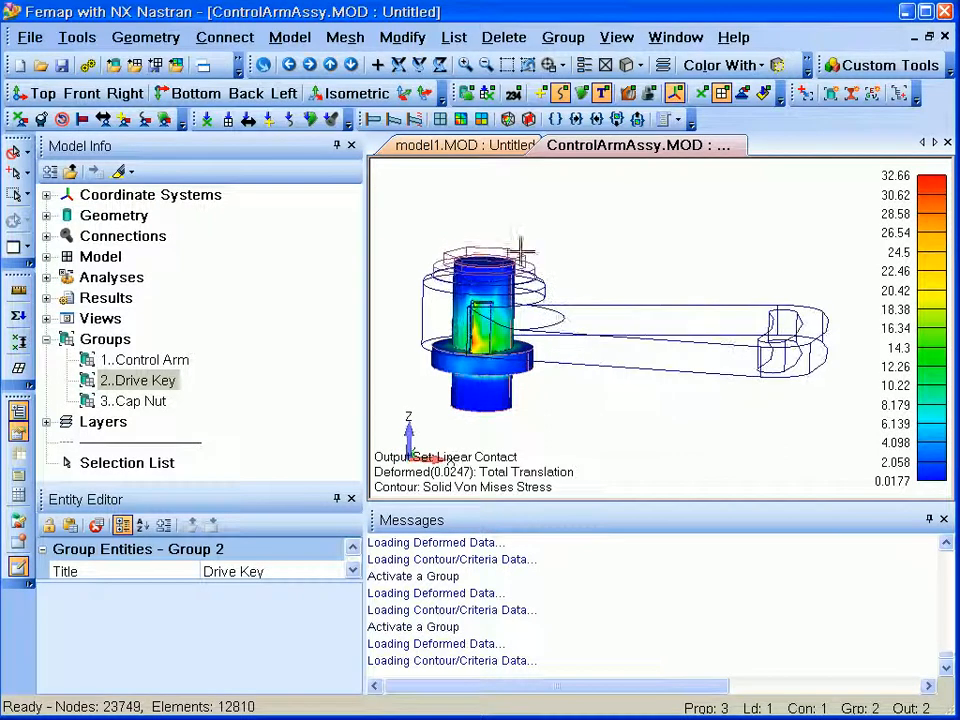
{"action": "left_click", "coordinate": [506, 64]}
{"action": "left_click", "coordinate": [420, 253]}
{"action": "left_click", "coordinate": [634, 450]}
{"action": "middle_click_drag", "start_coordinate": [575, 375], "coordinate": [514, 362]}
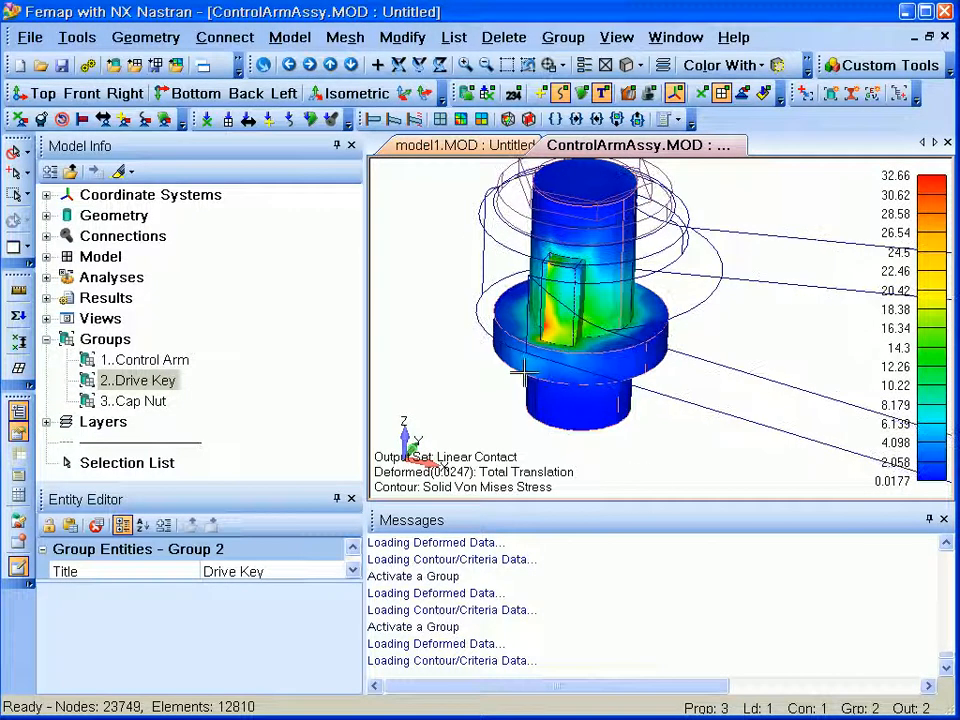
- Contour the T1 Contact Force of the Linear Contact output set on the drive key
{"action": "right_click", "coordinate": [718, 495]}
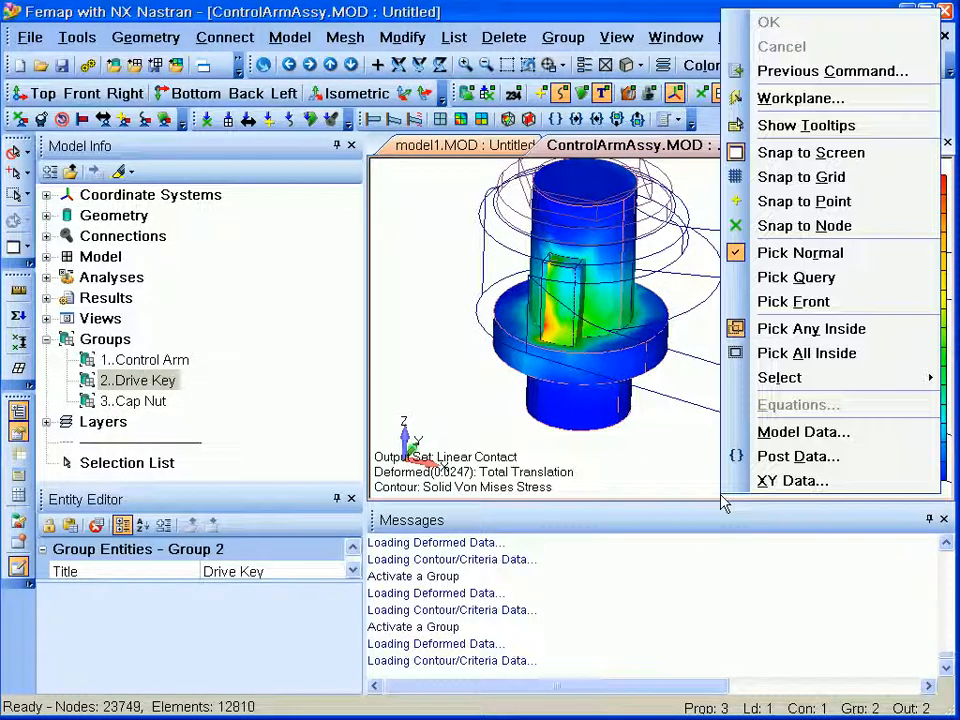
{"action": "left_click", "coordinate": [797, 456]}
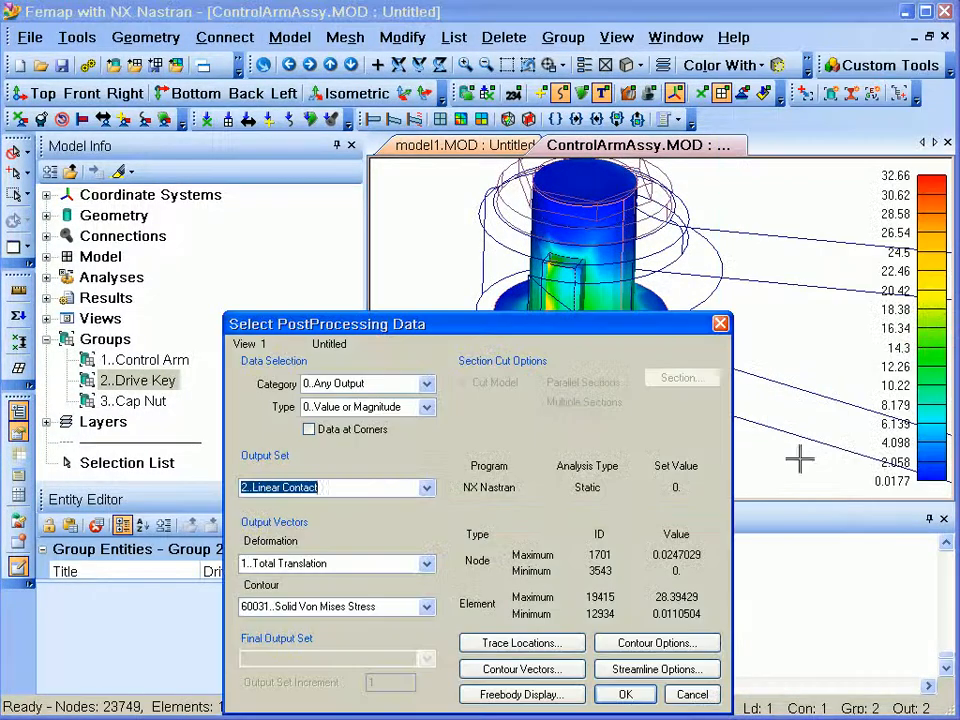
{"action": "left_click", "coordinate": [427, 607]}
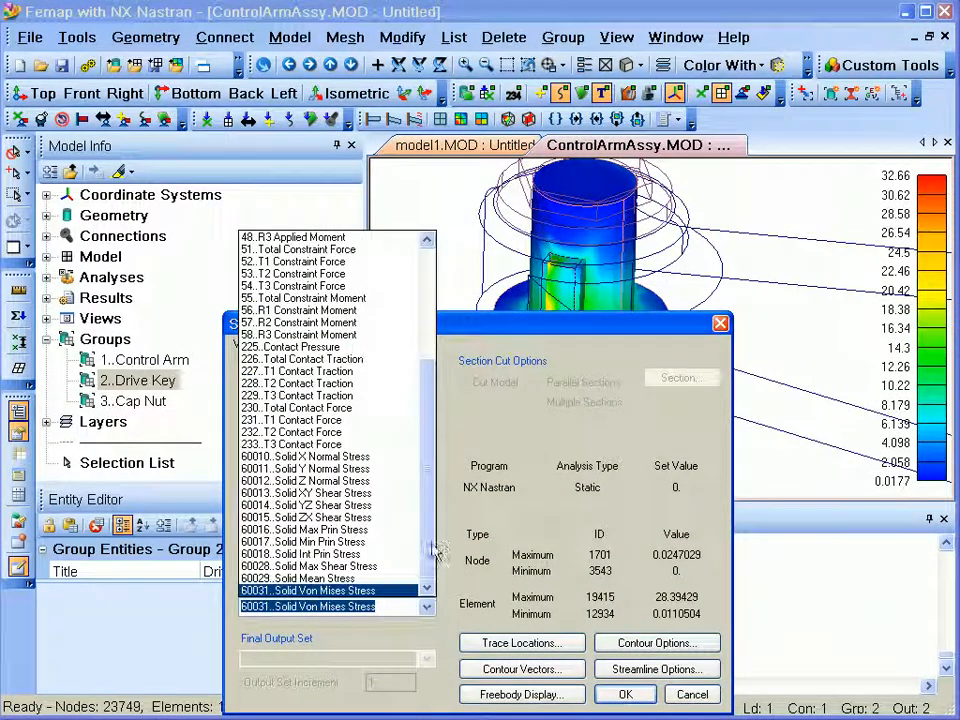
{"action": "left_click", "coordinate": [409, 428]}
{"action": "left_click", "coordinate": [622, 692]}
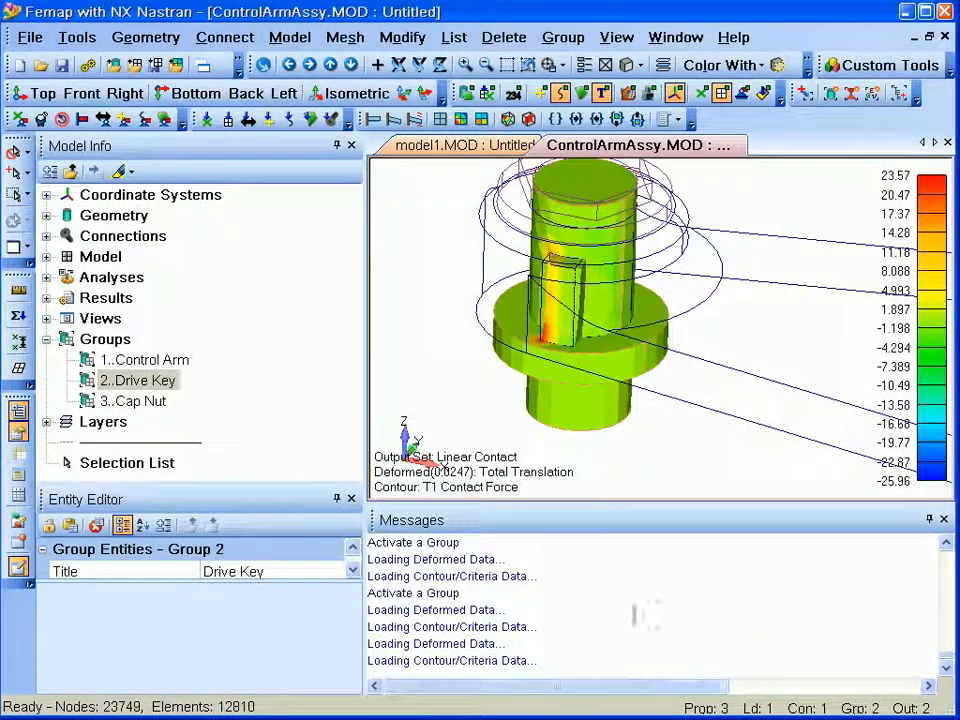
- Change the contour to Contact Pressure and inspect both sides of the drive key
{"action": "right_click", "coordinate": [692, 482]}
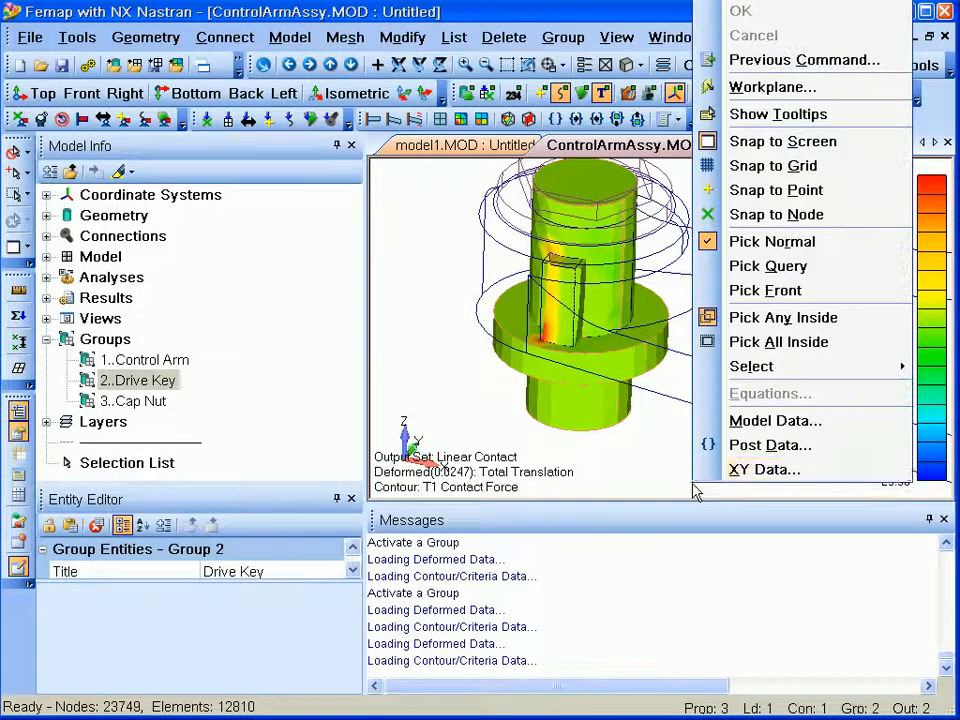
{"action": "left_click", "coordinate": [740, 445]}
{"action": "left_click", "coordinate": [426, 607]}
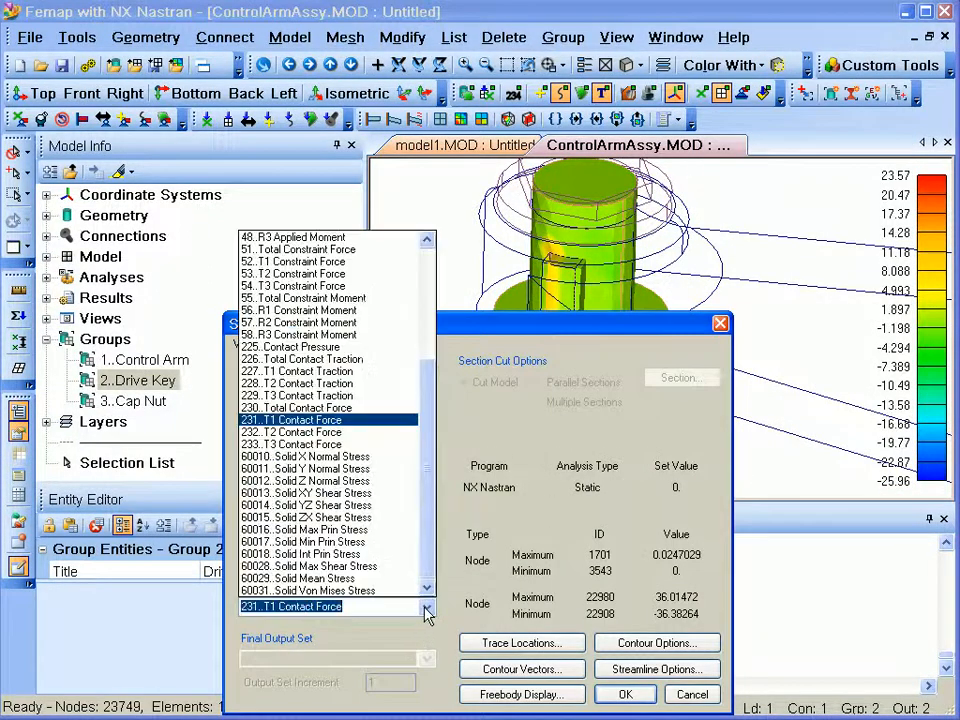
{"action": "left_click", "coordinate": [290, 347]}
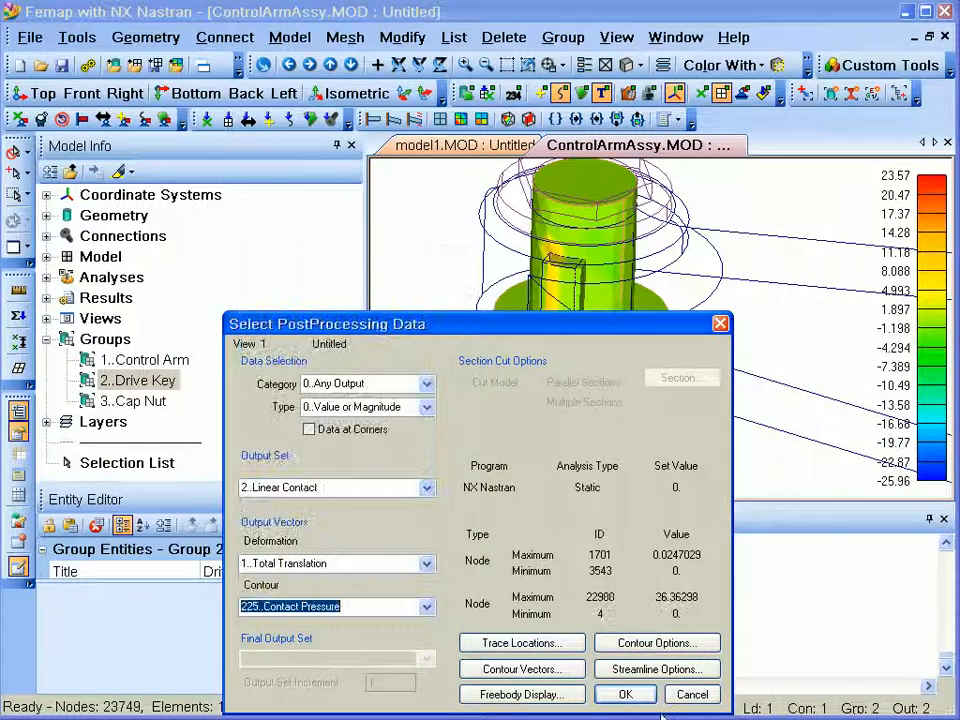
{"action": "left_click", "coordinate": [625, 694]}
{"action": "middle_click_drag", "start_coordinate": [496, 403], "coordinate": [470, 410]}
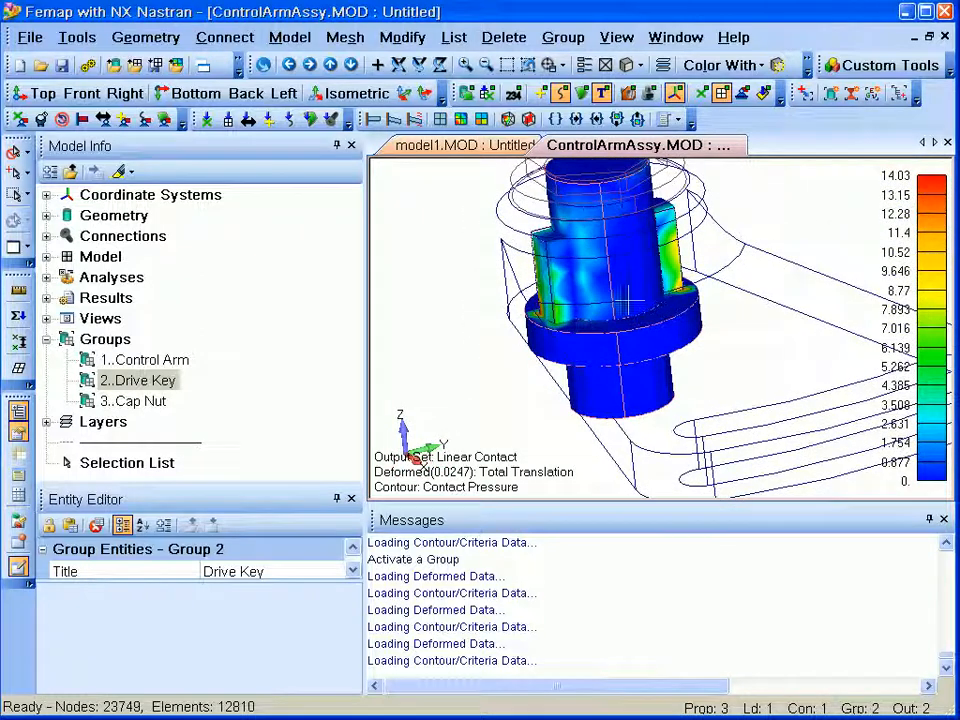
{"action": "middle_click_drag", "start_coordinate": [543, 362], "coordinate": [598, 402]}
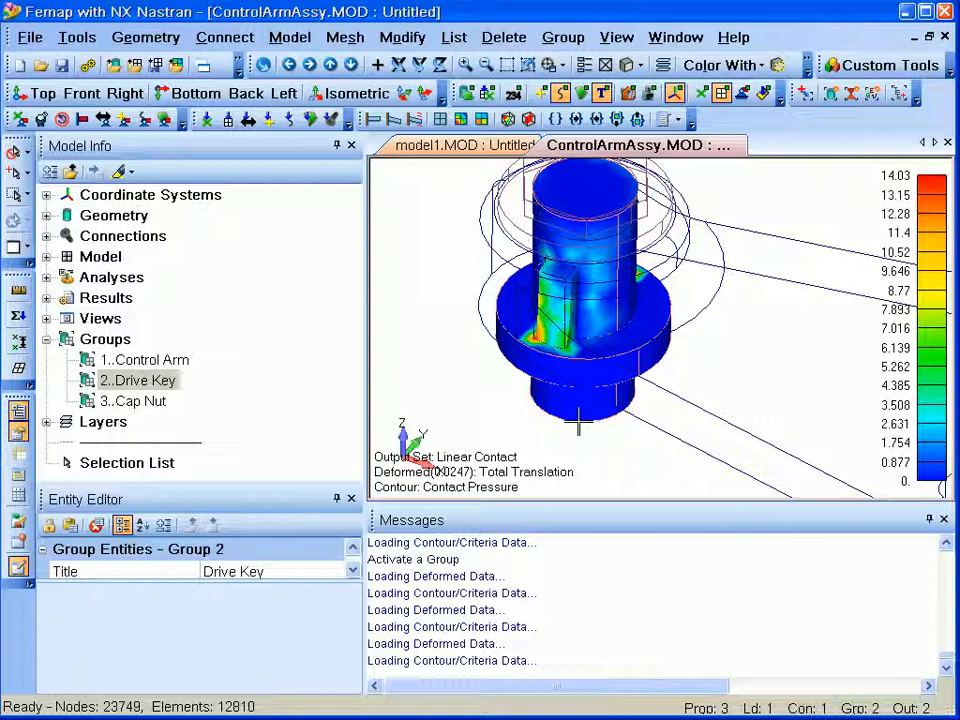
- Display the full model with the parts surrounding the drive key transparent, keeping the contact pressure contour on the key
{"action": "right_click", "coordinate": [138, 382]}
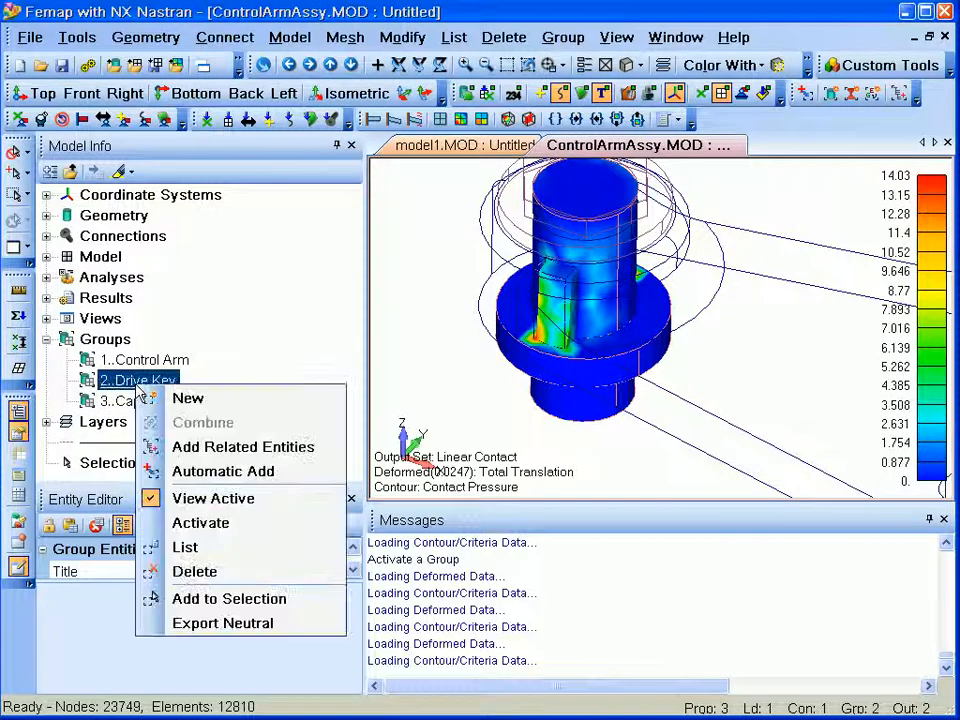
{"action": "left_click", "coordinate": [196, 498]}
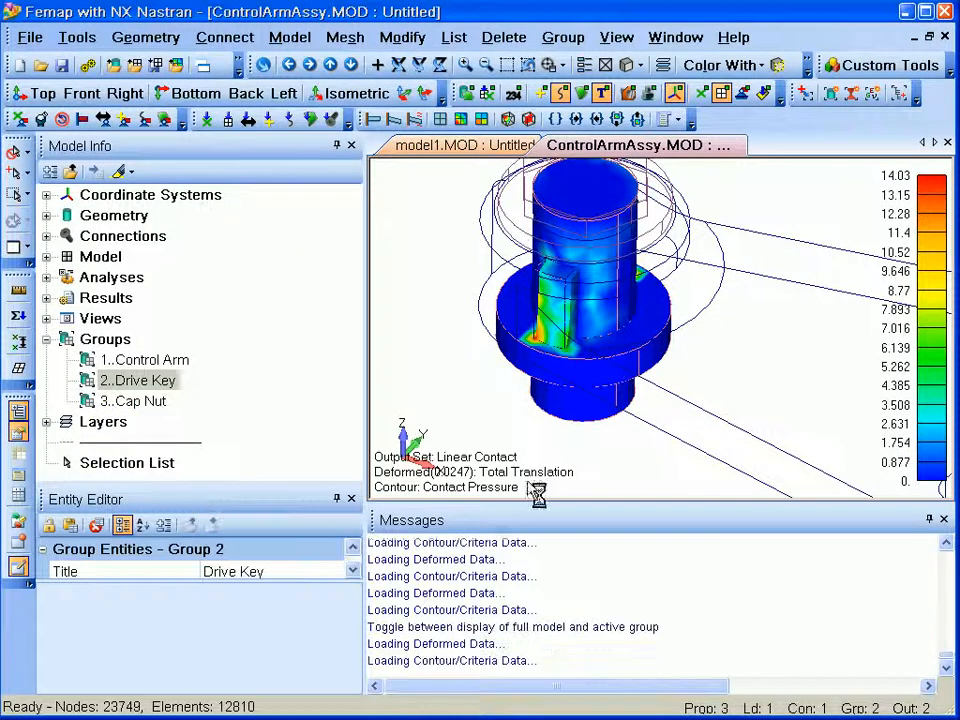
{"action": "left_click", "coordinate": [640, 66]}
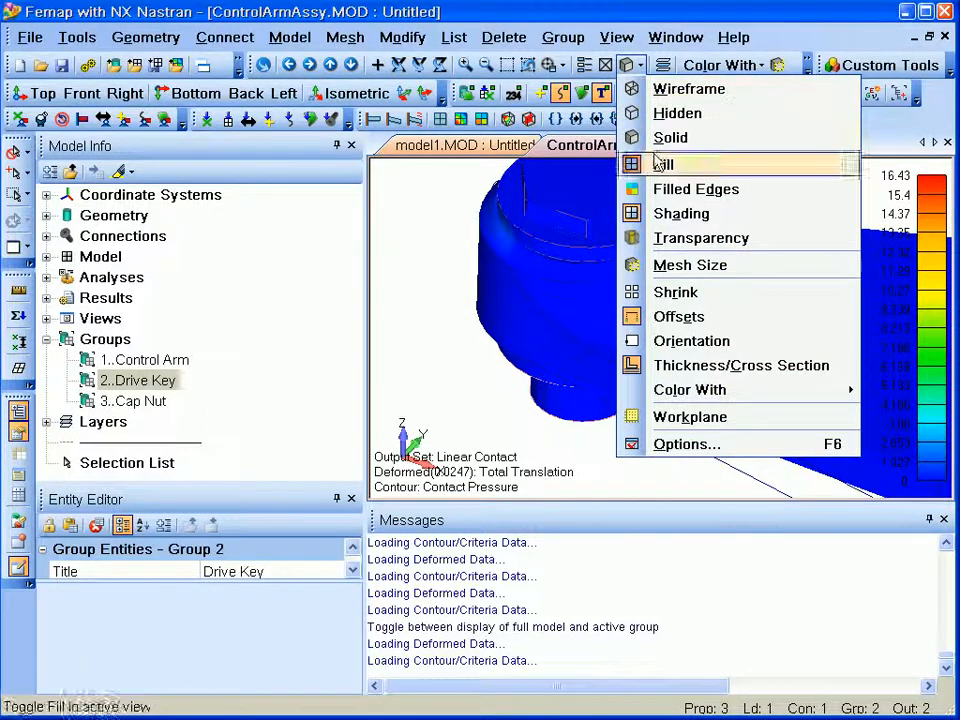
{"action": "mouse_move", "coordinate": [630, 392]}
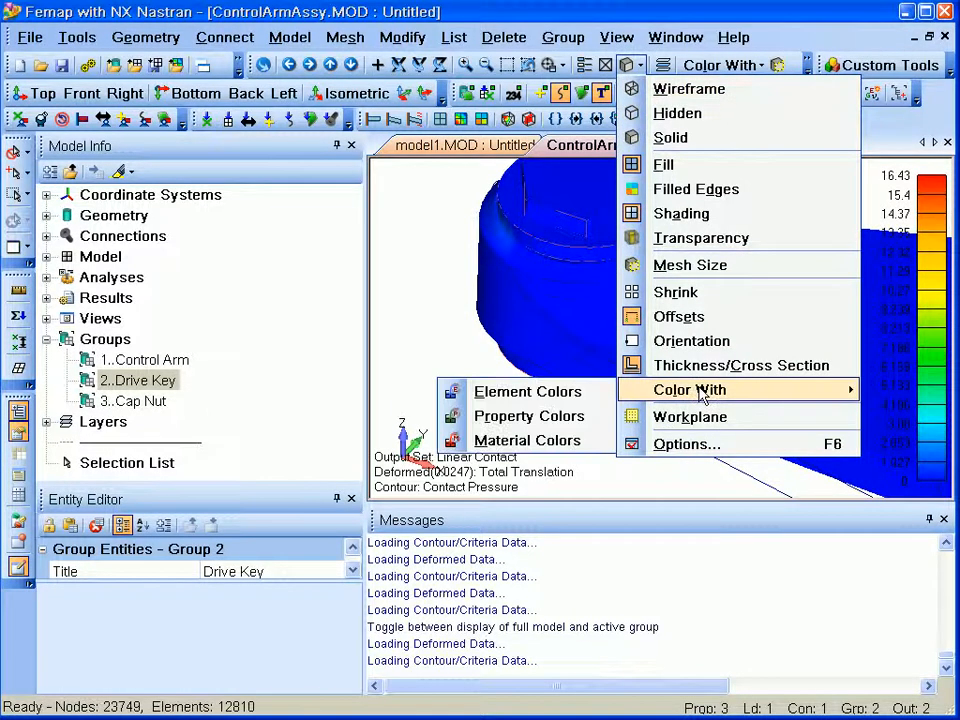
{"action": "left_click", "coordinate": [578, 392]}
{"action": "key", "text": "ctrl+a"}
{"action": "mouse_move", "coordinate": [531, 420]}
{"action": "middle_mouse_down"}
{"action": "mouse_move", "coordinate": [553, 392]}
{"action": "mouse_move", "coordinate": [537, 398]}
{"action": "middle_mouse_up"}
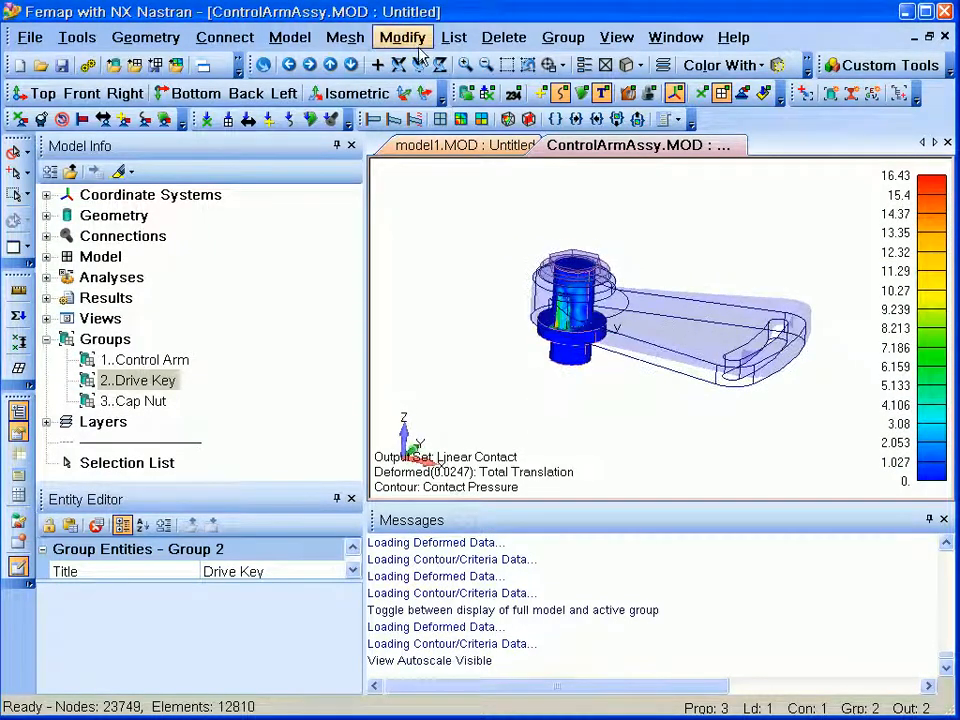
{"action": "left_click", "coordinate": [506, 65]}
{"action": "left_click", "coordinate": [494, 228]}
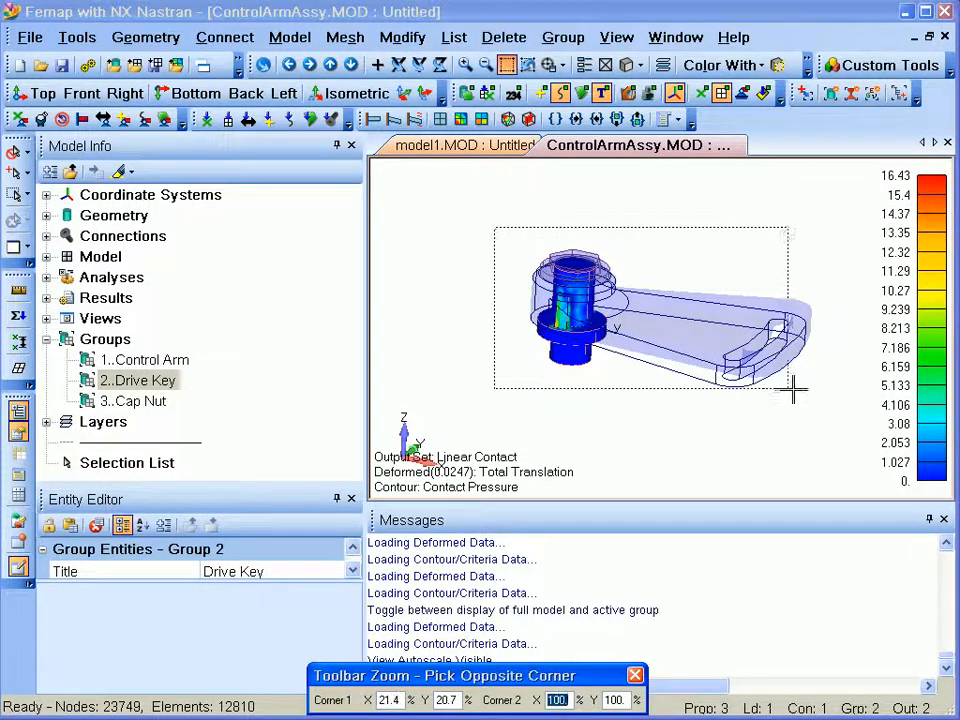
{"action": "left_click", "coordinate": [840, 413]}
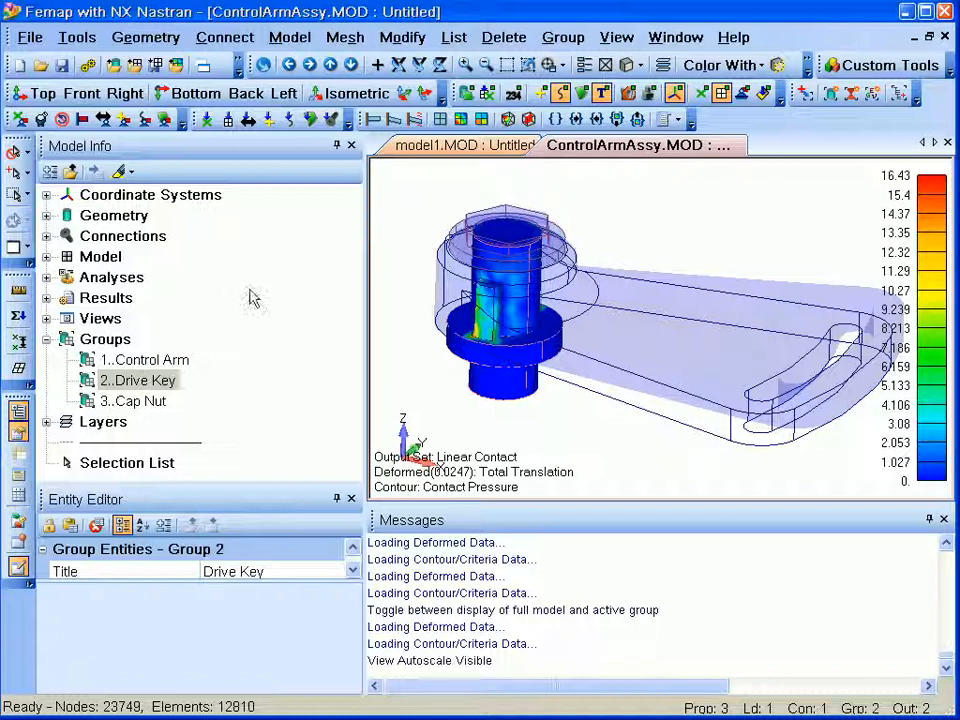
- Open the Data Table, enlarge it over the model view, and unlock it to receive data
{"action": "left_click", "coordinate": [21, 507]}
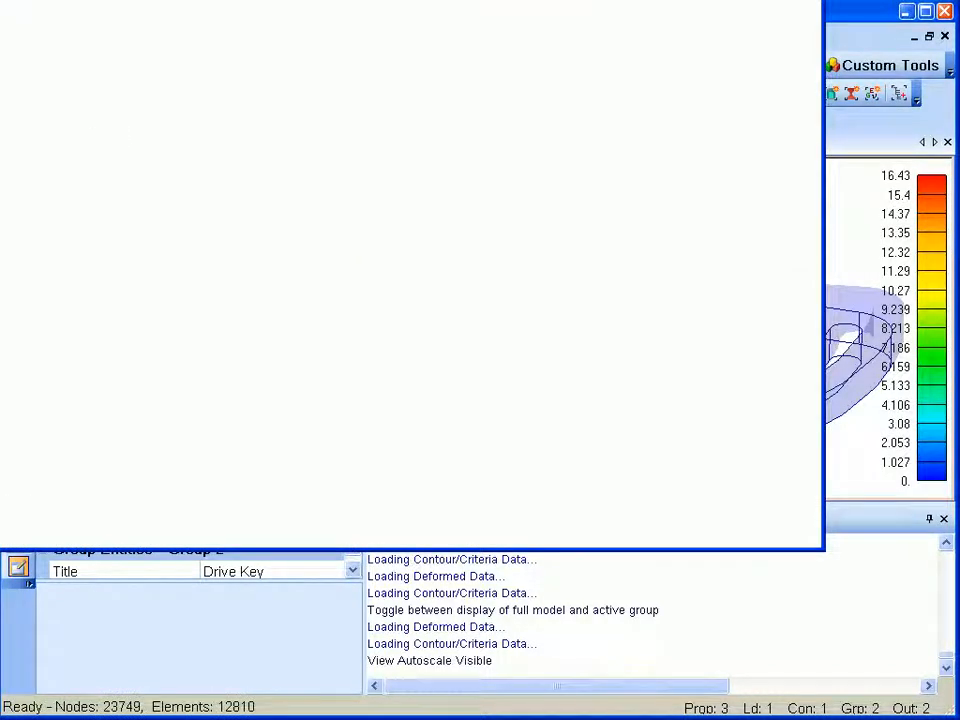
{"action": "left_click_drag", "start_coordinate": [167, 185], "coordinate": [93, 117]}
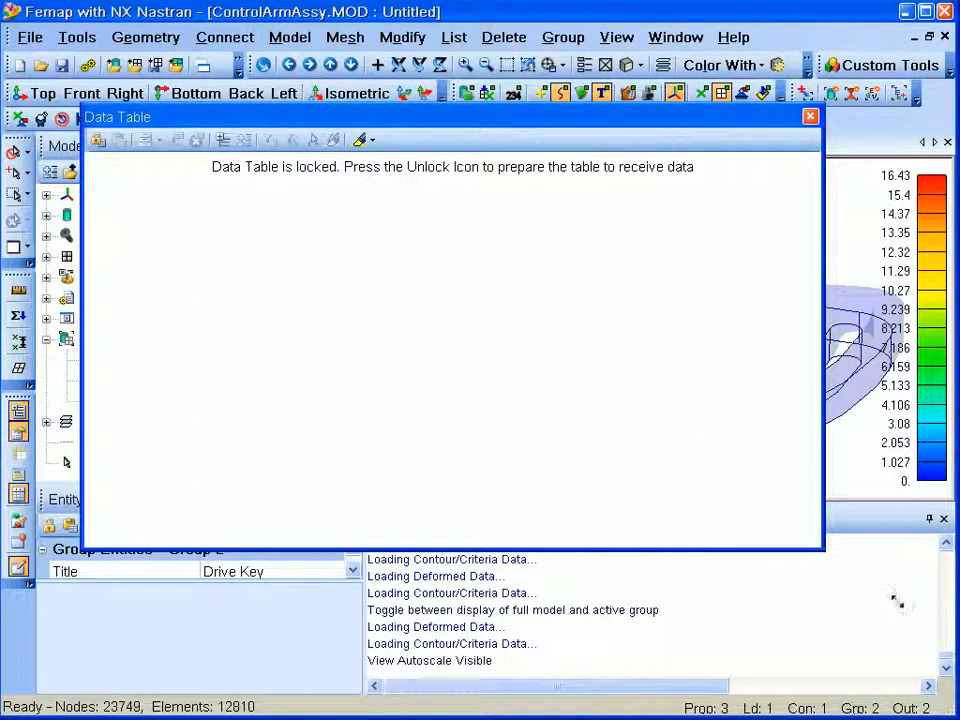
{"action": "left_click_drag", "start_coordinate": [838, 560], "coordinate": [913, 612]}
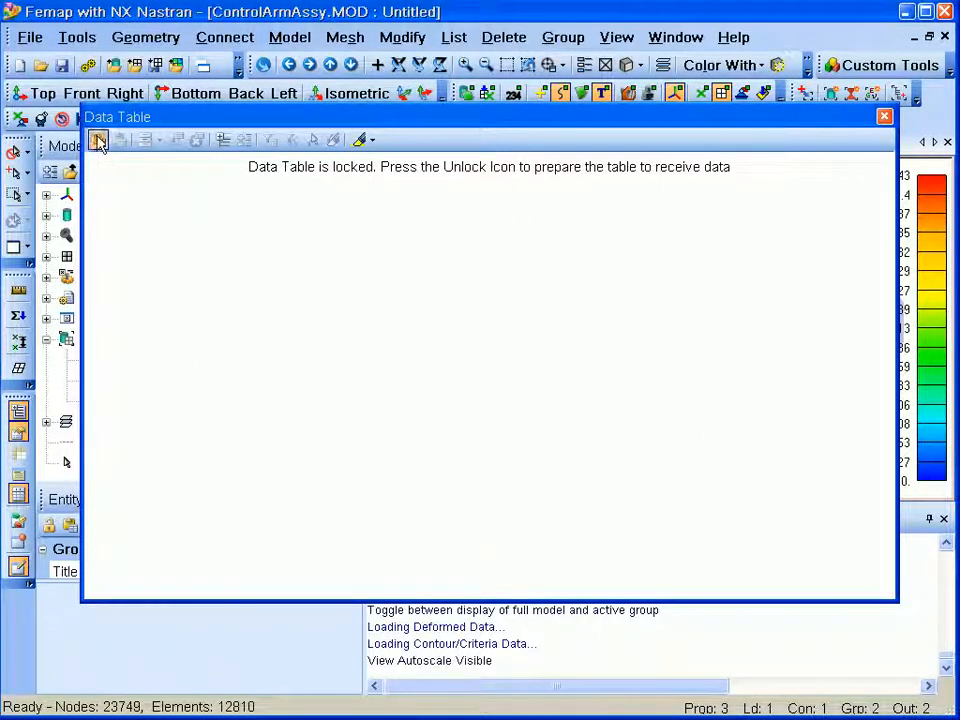
{"action": "left_click", "coordinate": [97, 141]}
- Start an output summary to the Data Table in Vector Summary style for specific output vectors, including results at element corners
{"action": "left_click", "coordinate": [454, 37]}
{"action": "mouse_move", "coordinate": [457, 70]}
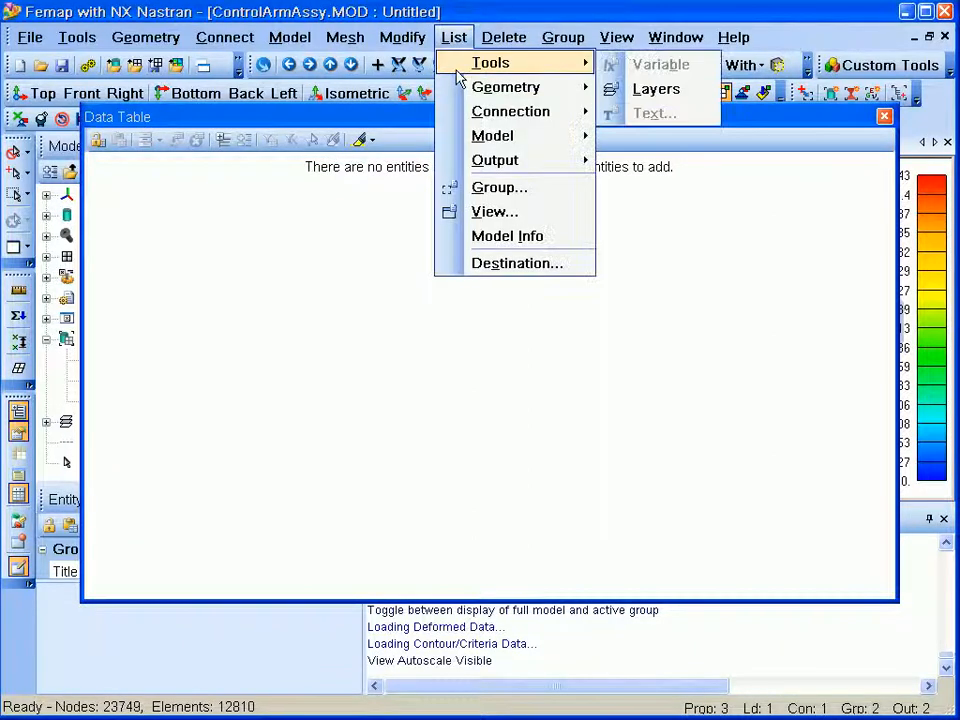
{"action": "mouse_move", "coordinate": [508, 167]}
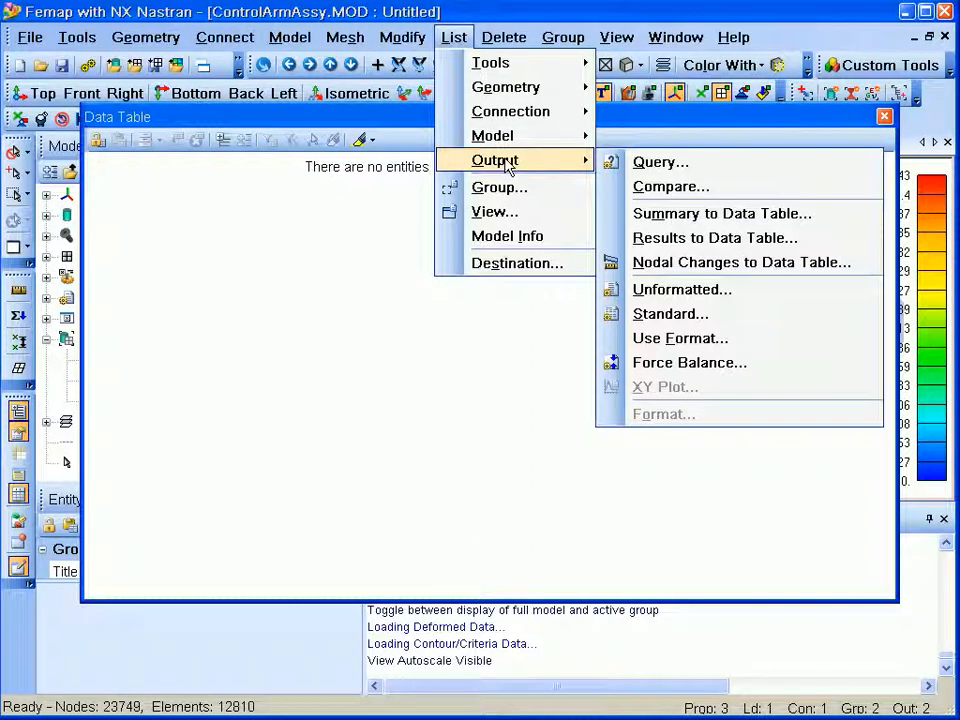
{"action": "left_click", "coordinate": [775, 228]}
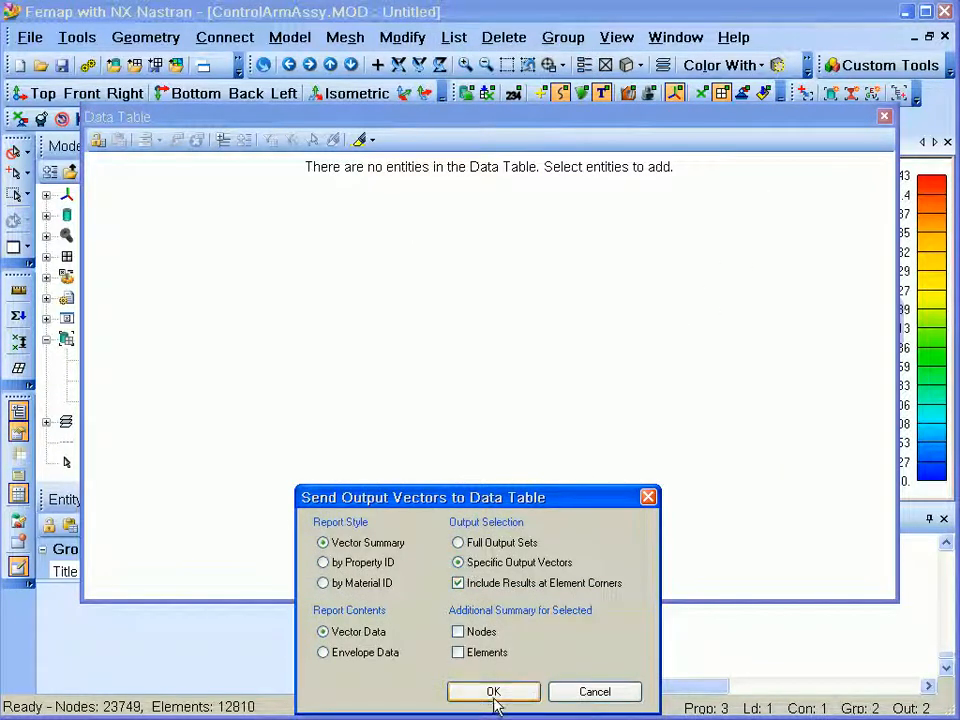
{"action": "left_click", "coordinate": [494, 545]}
{"action": "left_click", "coordinate": [506, 563]}
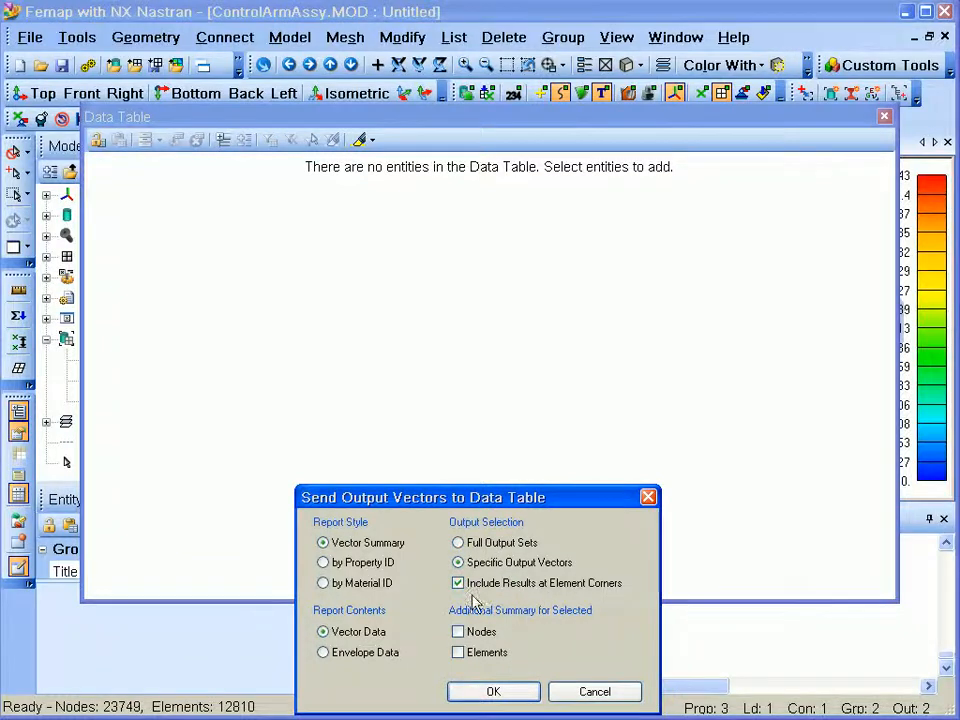
{"action": "left_click", "coordinate": [494, 692]}
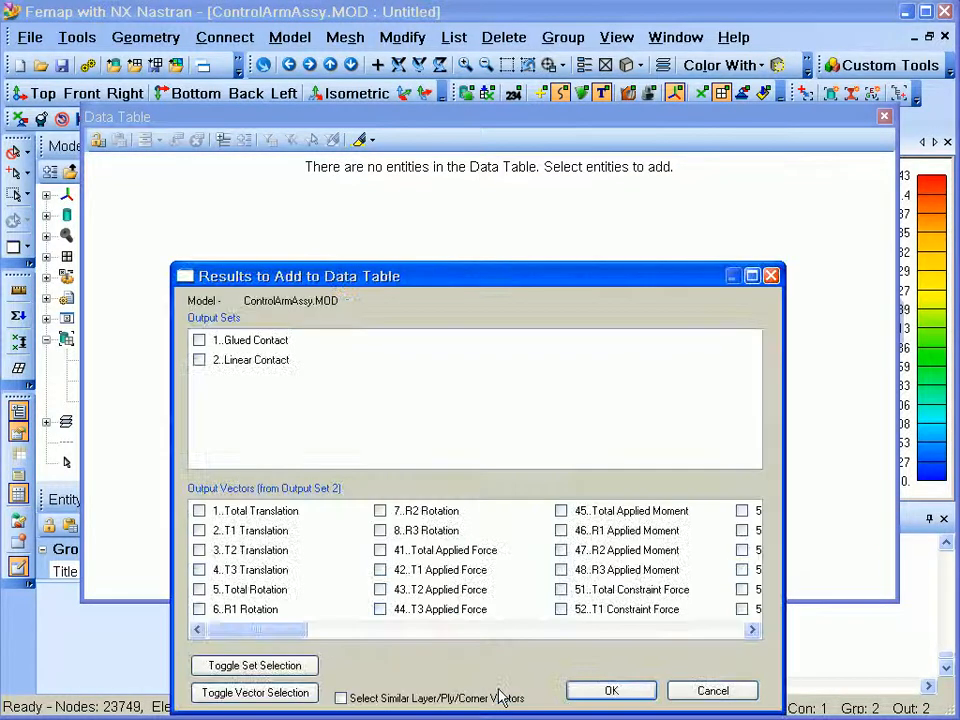
- Add Total Translation, Total Contact Force, Solid Max Prin Stress and Solid Von Mises Stress from the Glued Contact and Linear Contact sets to the table
{"action": "left_click", "coordinate": [199, 341]}
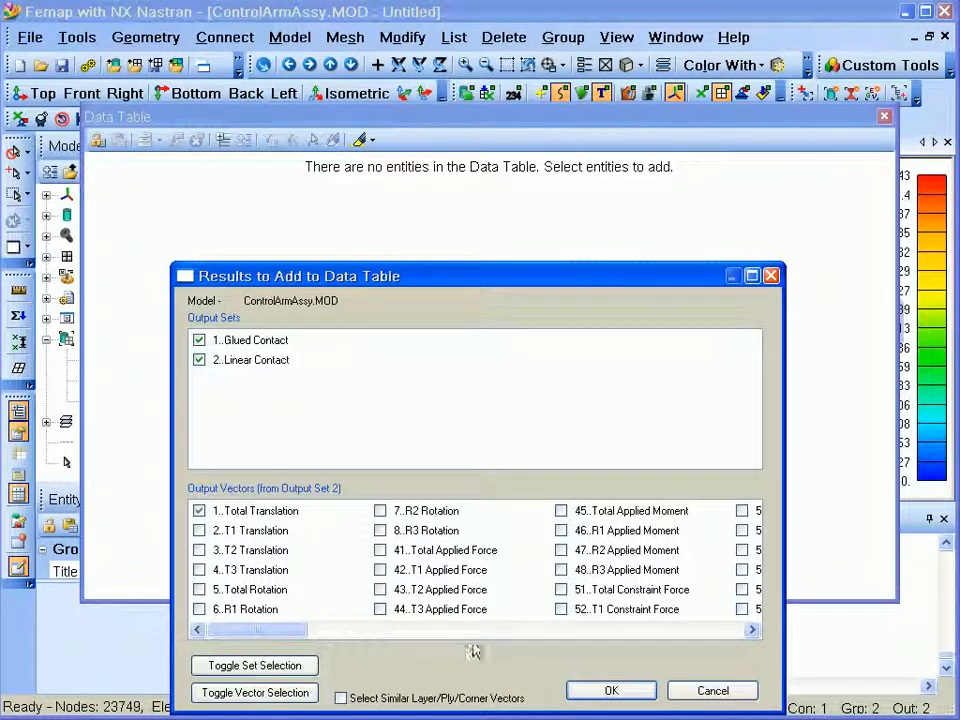
{"action": "left_click", "coordinate": [753, 631]}
{"action": "left_click", "coordinate": [753, 631]}
{"action": "left_click", "coordinate": [753, 631]}
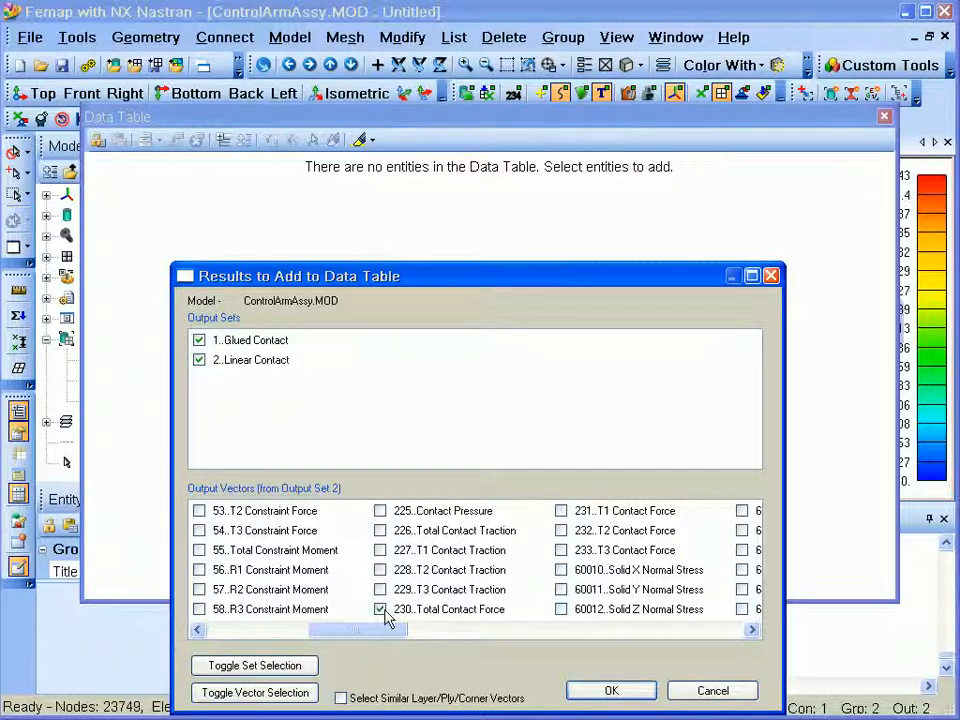
{"action": "left_click", "coordinate": [751, 631]}
{"action": "left_click", "coordinate": [751, 631]}
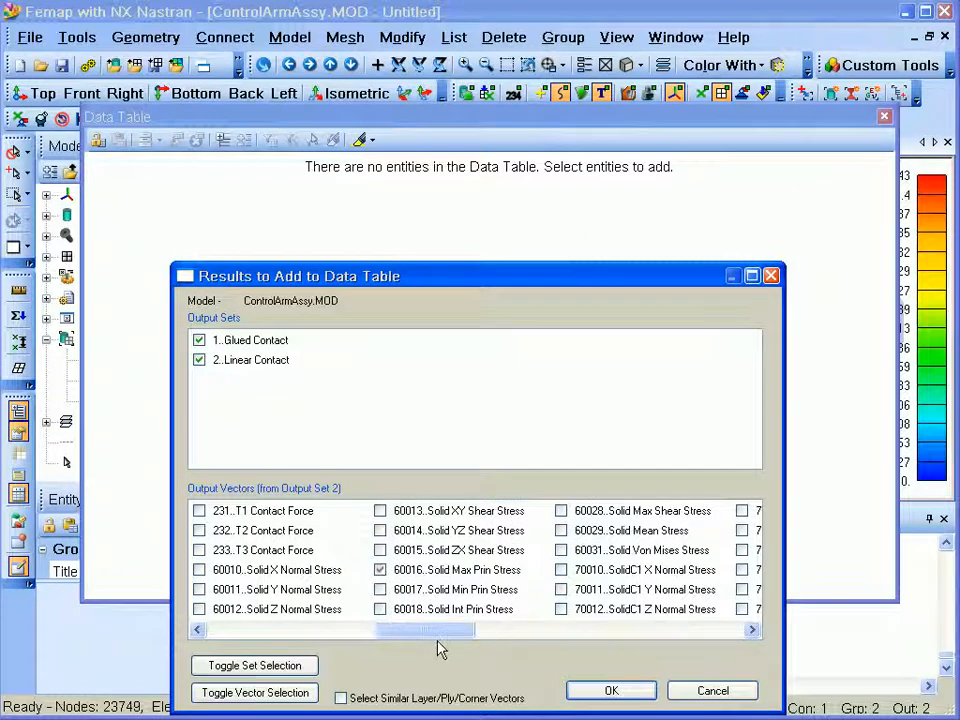
{"action": "left_click_drag", "start_coordinate": [429, 628], "coordinate": [467, 632]}
{"action": "left_click", "coordinate": [380, 550]}
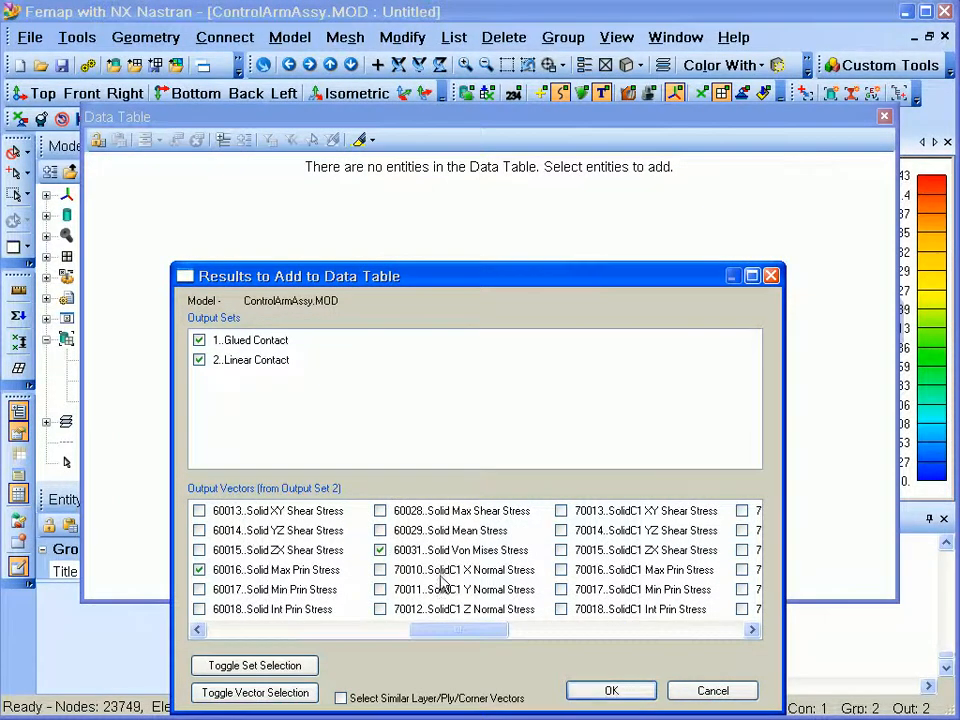
{"action": "left_click", "coordinate": [611, 690]}
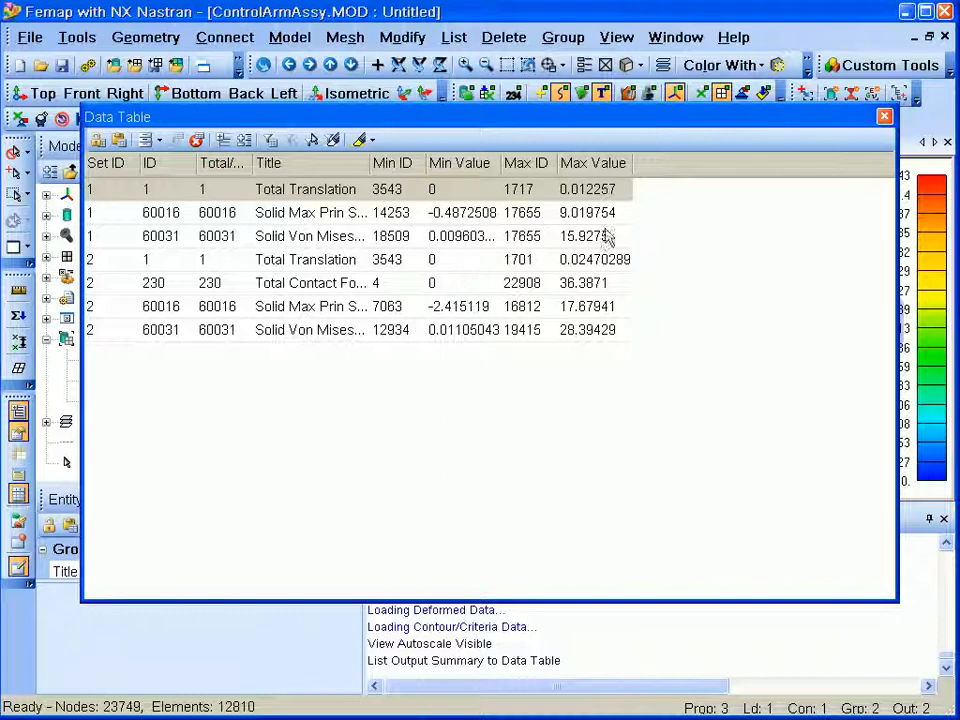
- Sort the Data Table by ascending Max Value, widen the Title column to show the full vector names, and close the table
{"action": "left_click", "coordinate": [590, 164]}
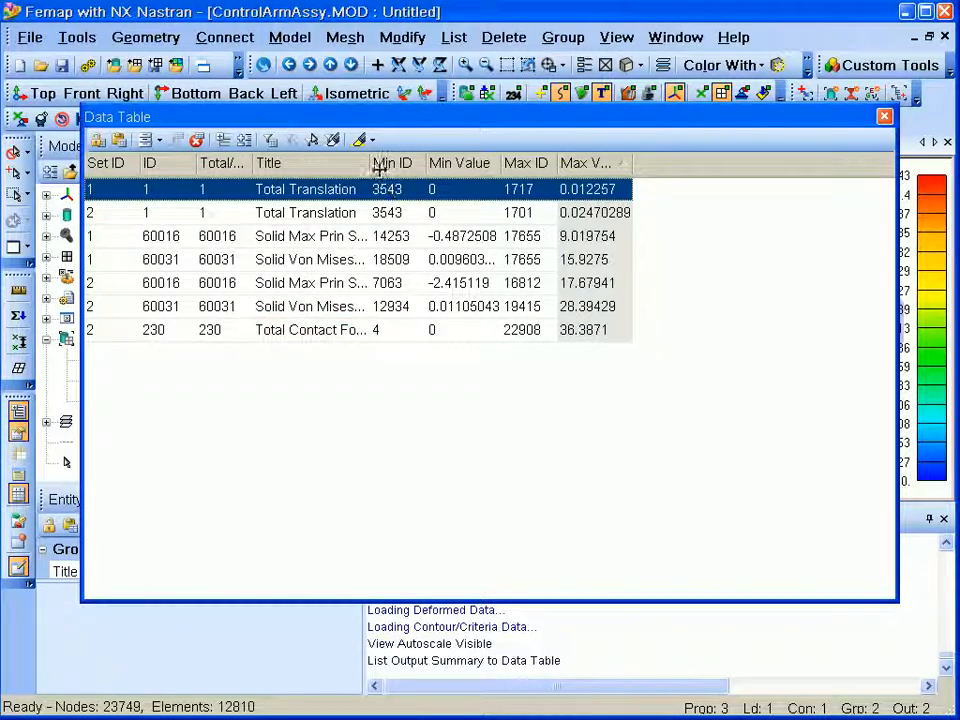
{"action": "left_click_drag", "start_coordinate": [377, 165], "coordinate": [469, 170]}
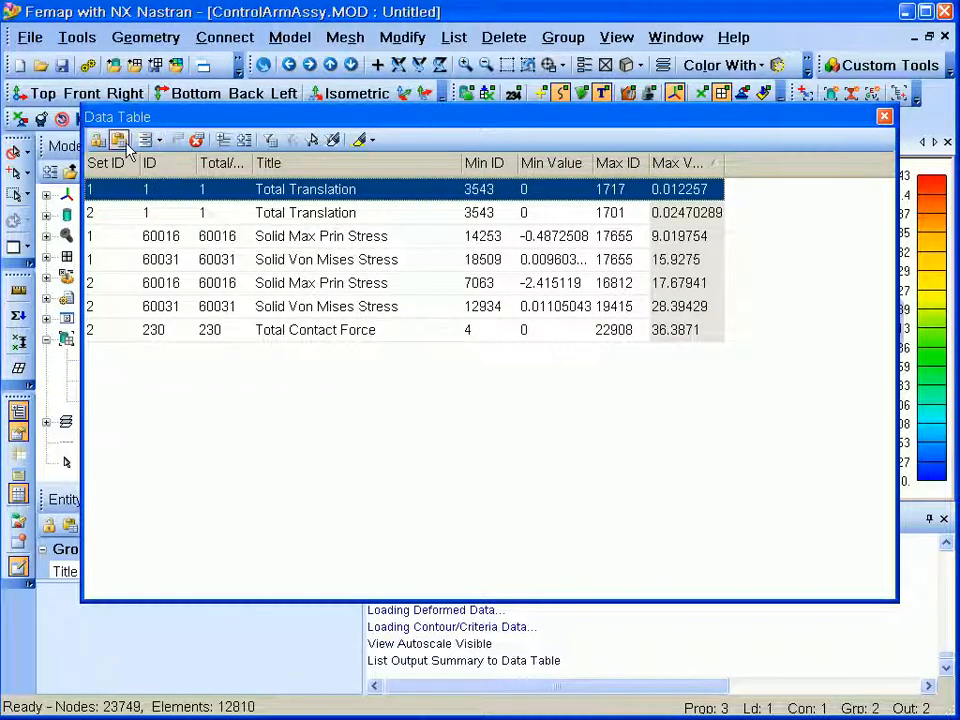
{"action": "left_click", "coordinate": [884, 118]}
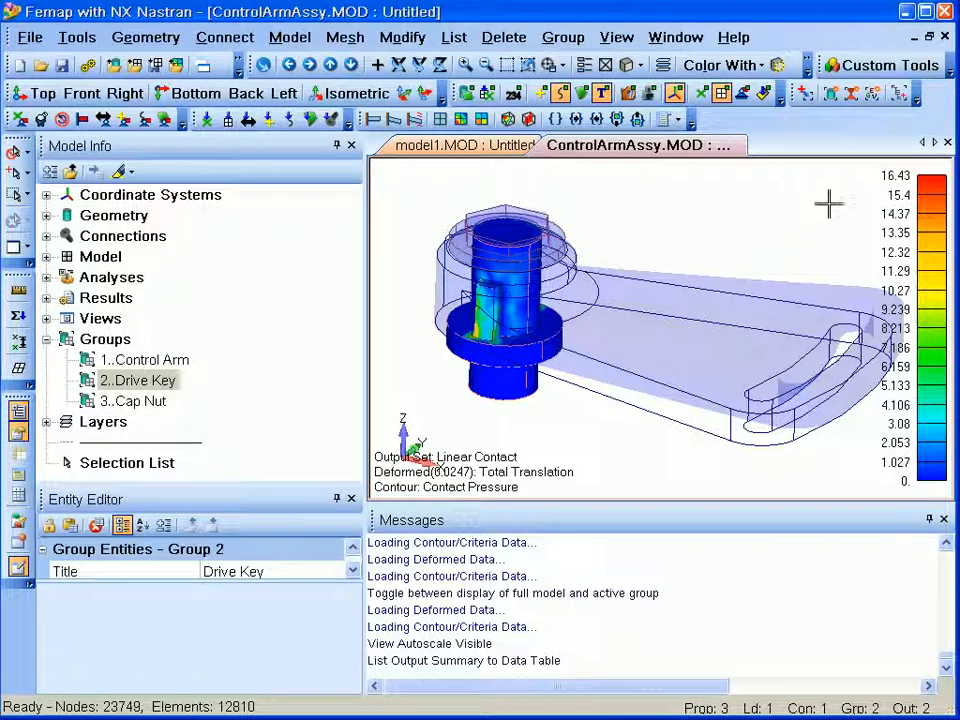
- Generate a report with the Word Report Generator custom tool, entering the author's name and the company Siemens PLM Software
{"action": "left_click", "coordinate": [868, 80]}
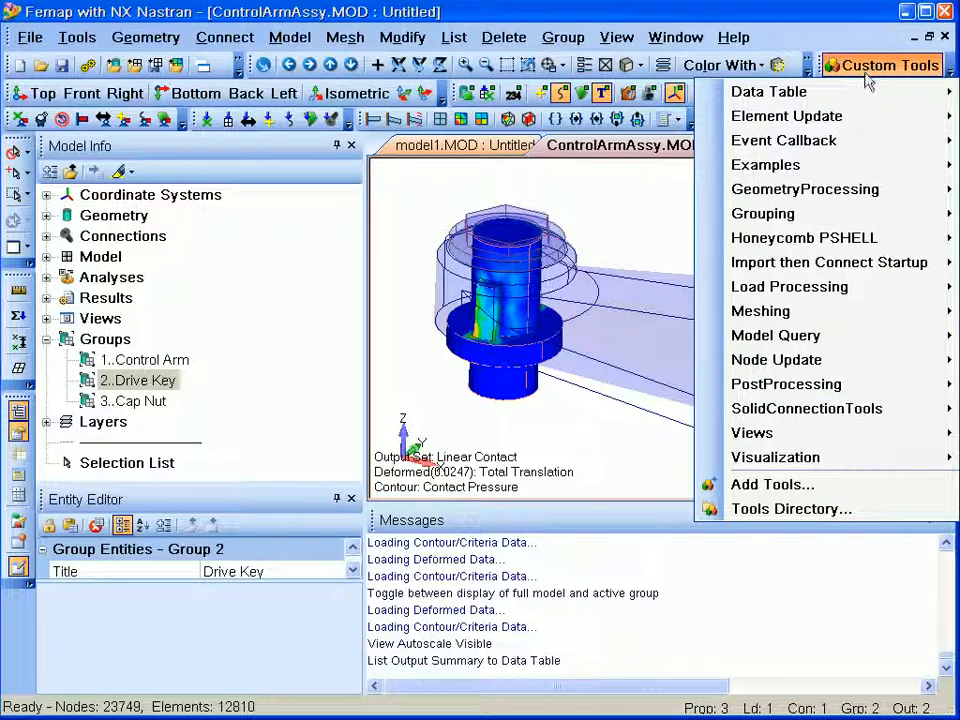
{"action": "mouse_move", "coordinate": [856, 323]}
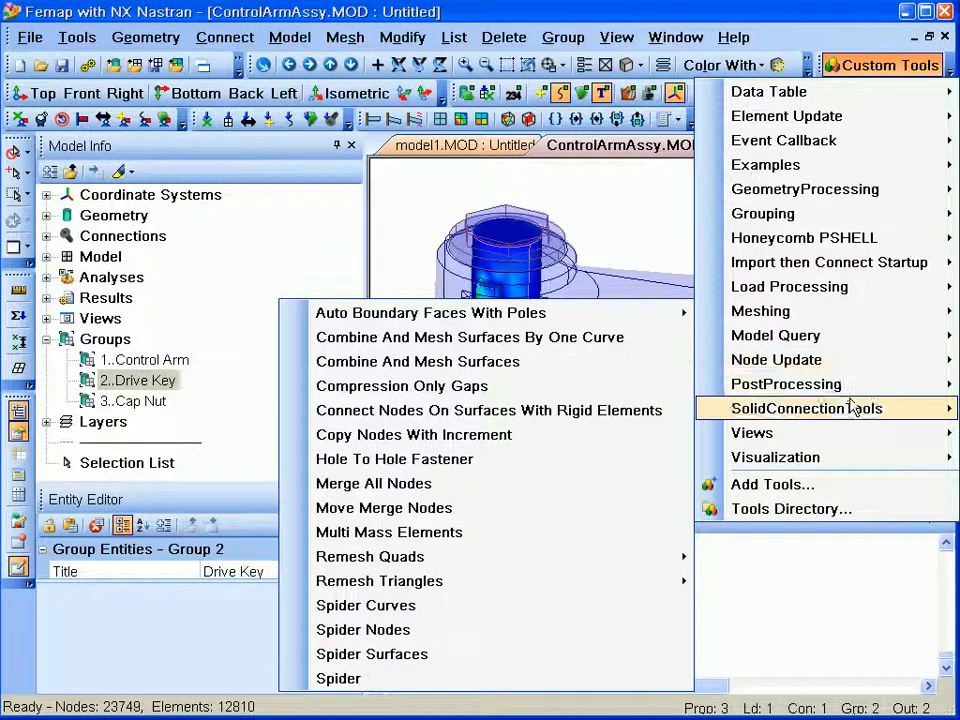
{"action": "mouse_move", "coordinate": [846, 386]}
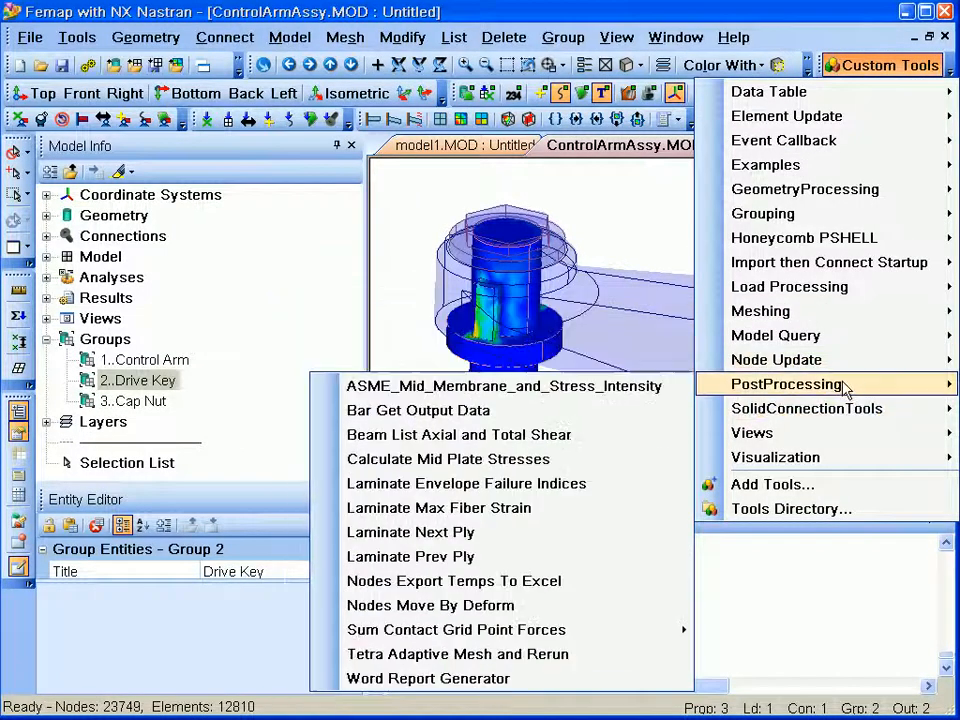
{"action": "left_click", "coordinate": [549, 680]}
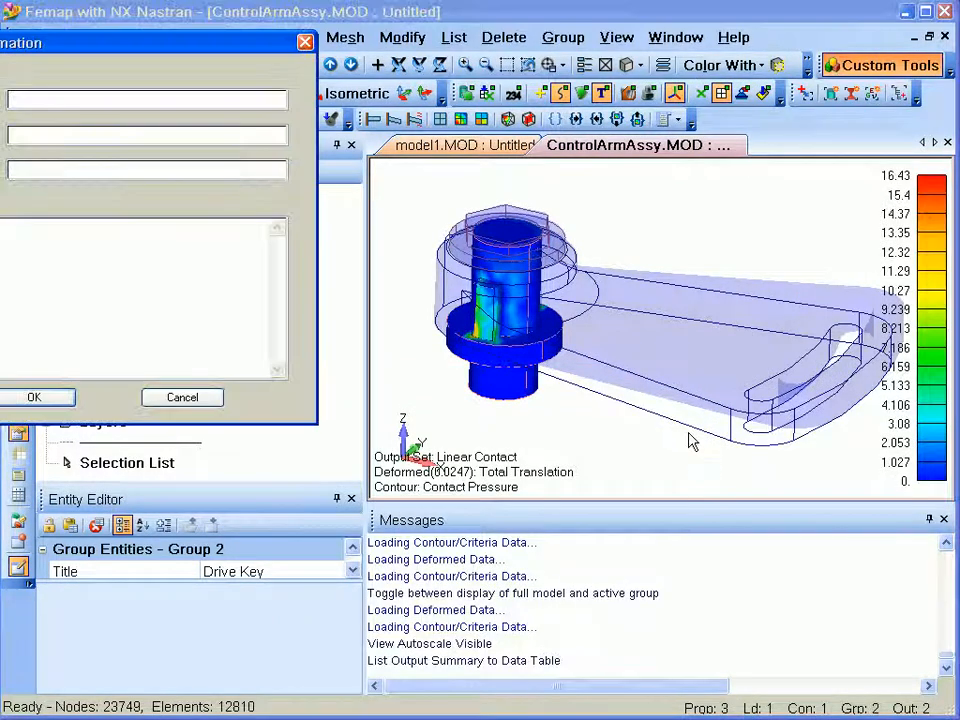
{"action": "left_click_drag", "start_coordinate": [163, 46], "coordinate": [448, 162]}
{"action": "left_click", "coordinate": [411, 215]}
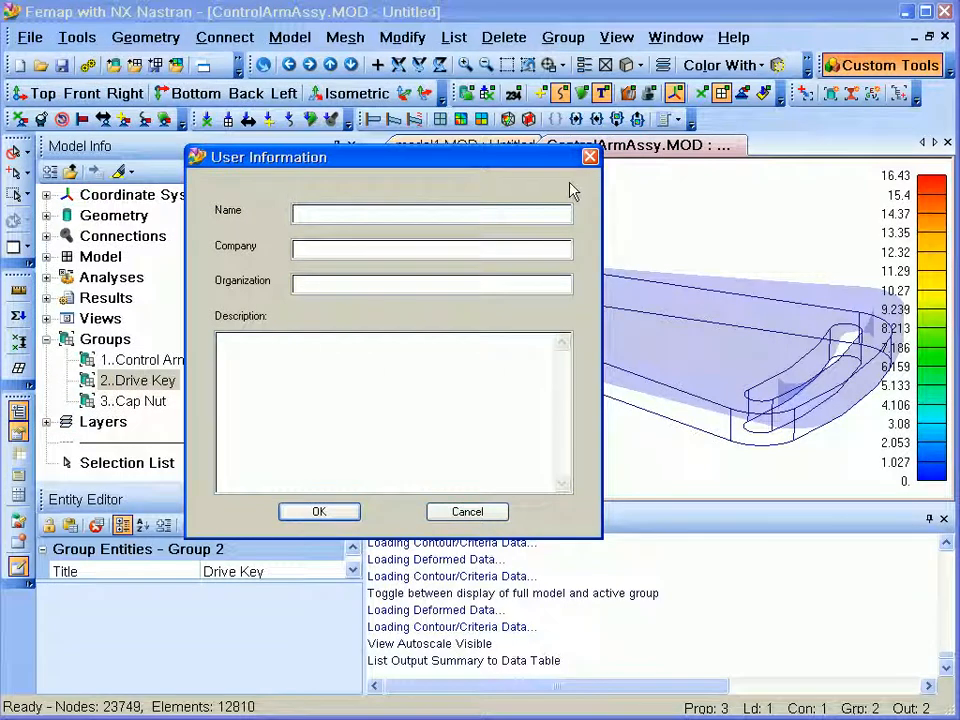
{"action": "type", "text": "DS"}
{"action": "type", "text": "mo Guru"}
{"action": "key", "text": "Tab"}
{"action": "type", "text": "Siemens"}
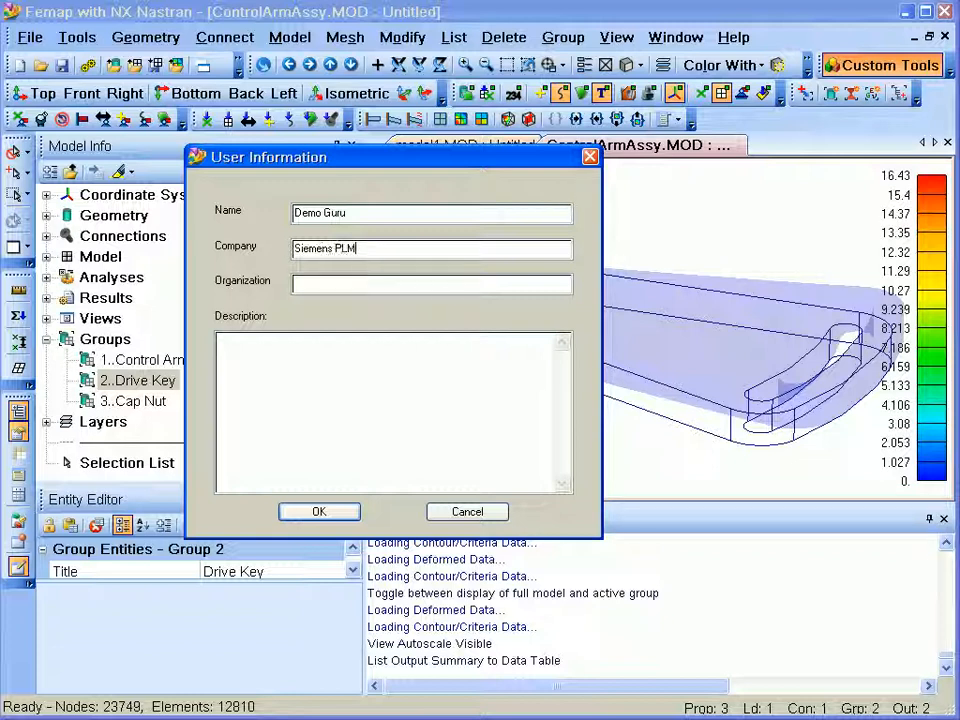
{"action": "type", "text": " PLM Software"}
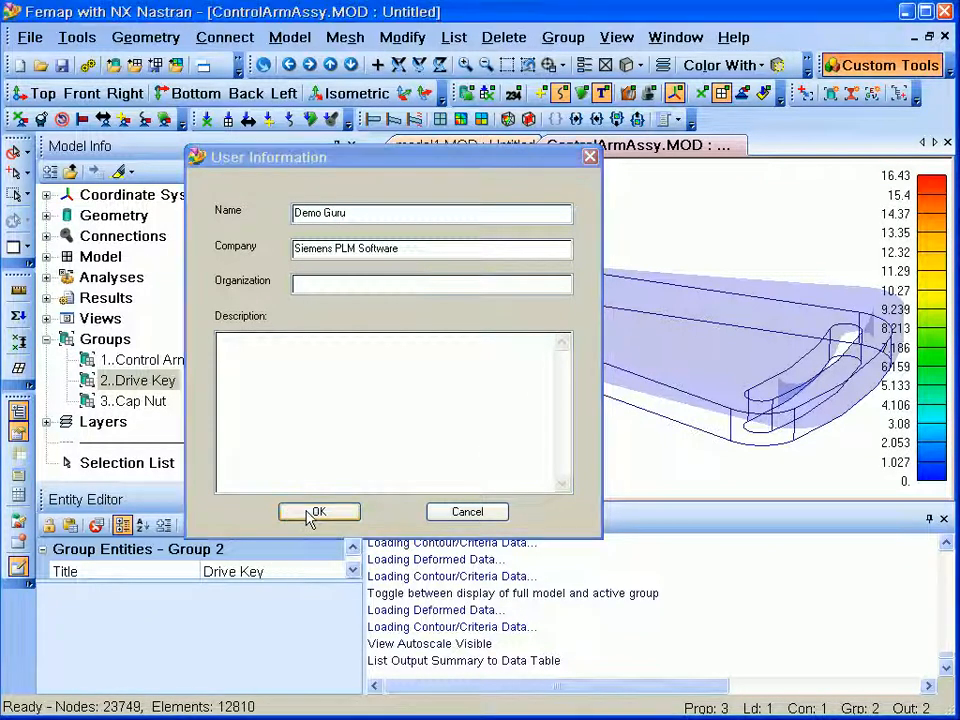
{"action": "left_click", "coordinate": [312, 514]}
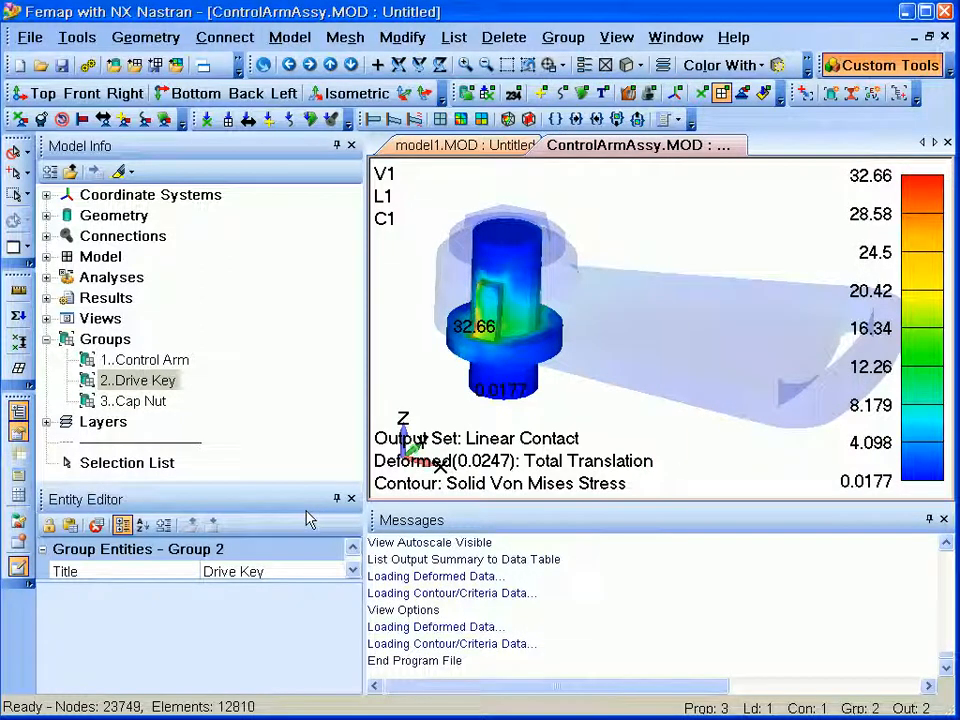
- Switch to Microsoft Word and view the FEMAP Analysis Report.doc document
{"action": "key", "text": "alt+Tab"}
{"action": "key", "text": "alt+Tab"}
{"action": "key", "text": "alt+Tab"}
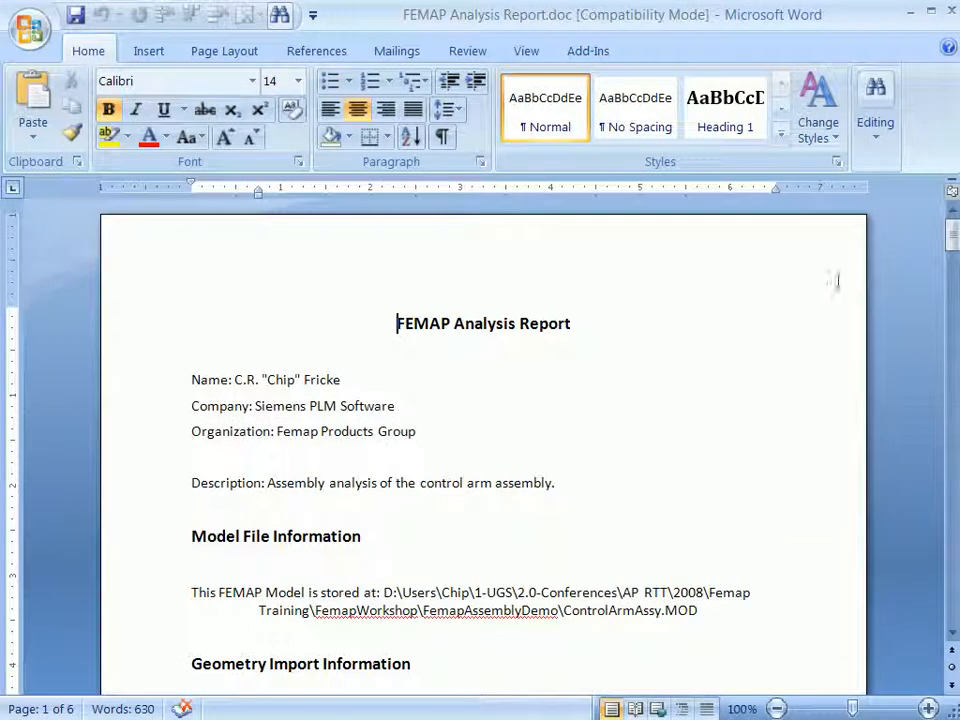
{"action": "mouse_move", "coordinate": [952, 233]}
{"action": "left_mouse_down"}
{"action": "mouse_move", "coordinate": [954, 345]}
{"action": "mouse_move", "coordinate": [952, 233]}
{"action": "left_mouse_up"}
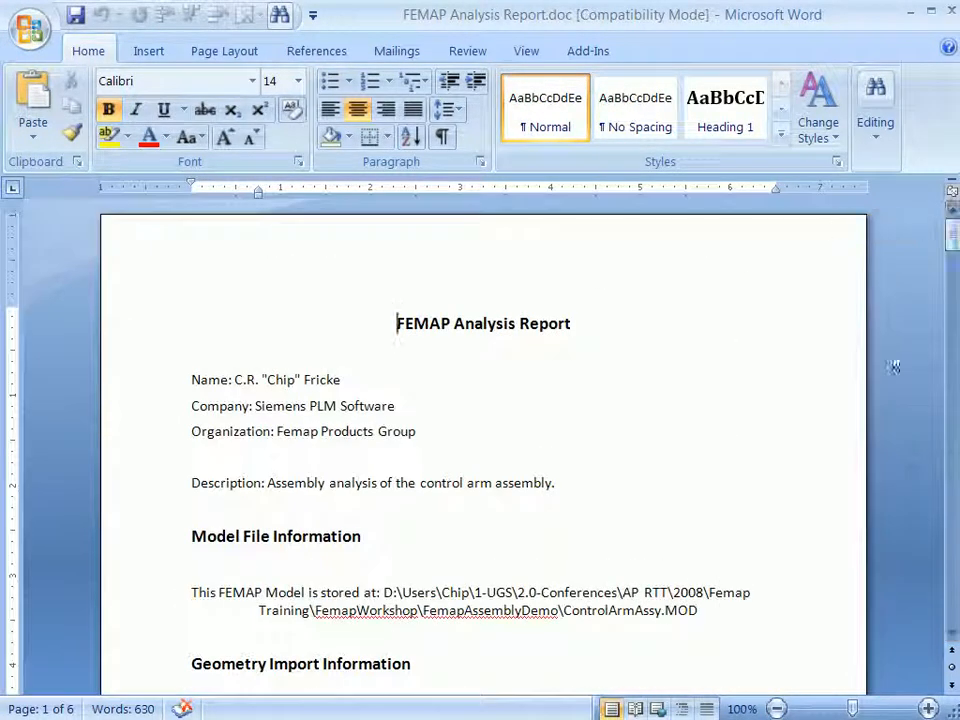